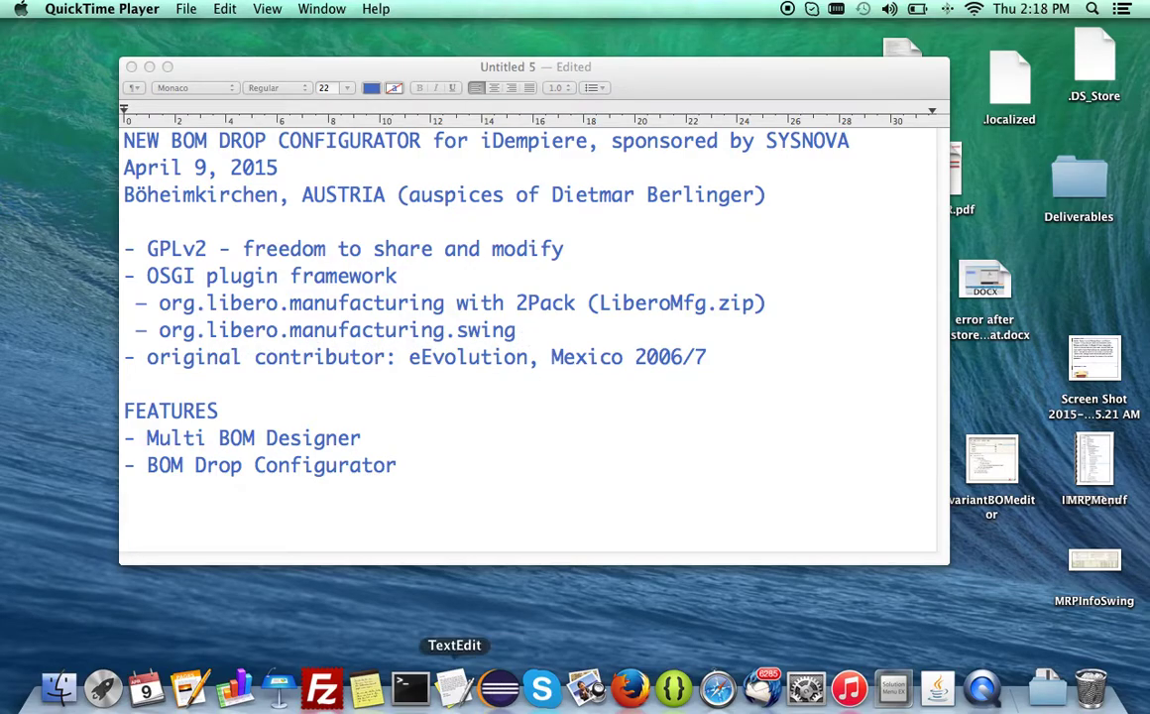
Run ss in the Terminal OSGi console to confirm libero.manufacturing.swing, bundle 147, is active.
left_click(410, 687)
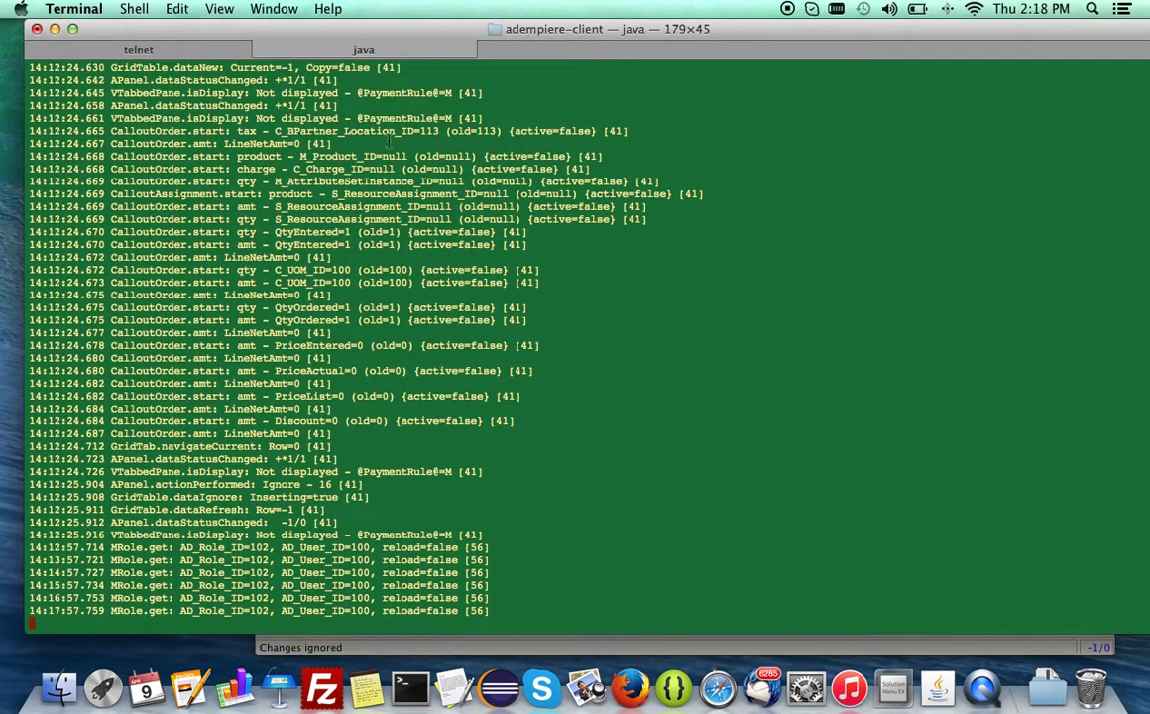
left_click(950, 702)
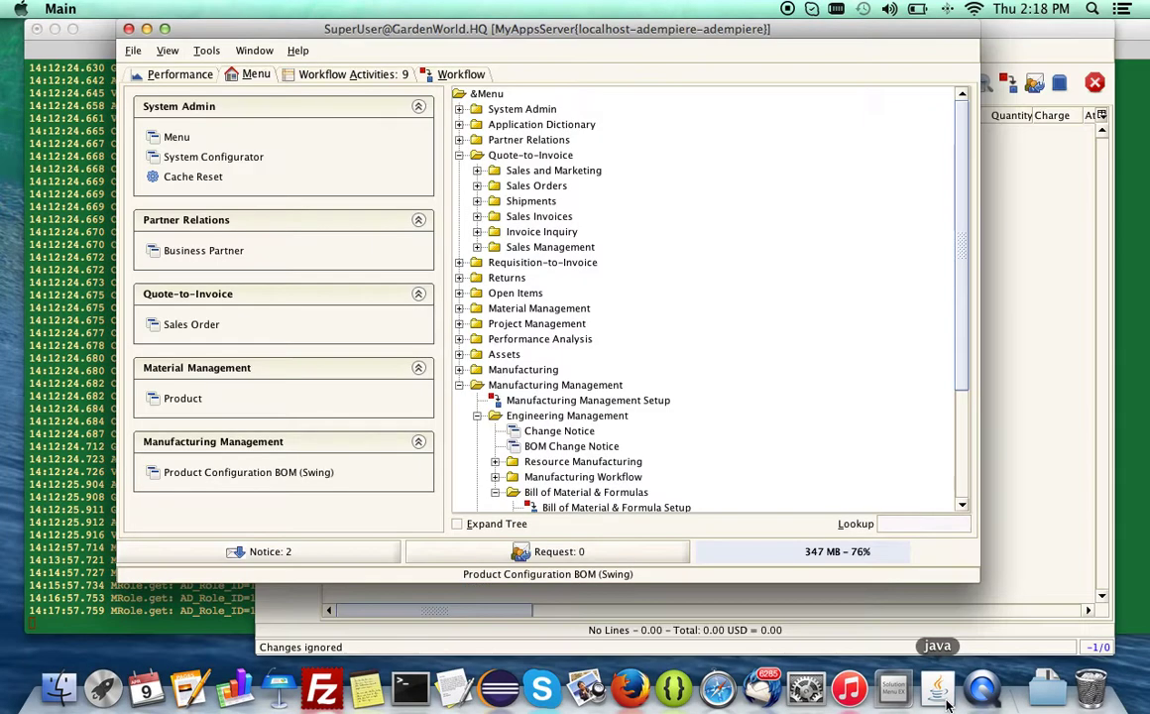
left_click(71, 293)
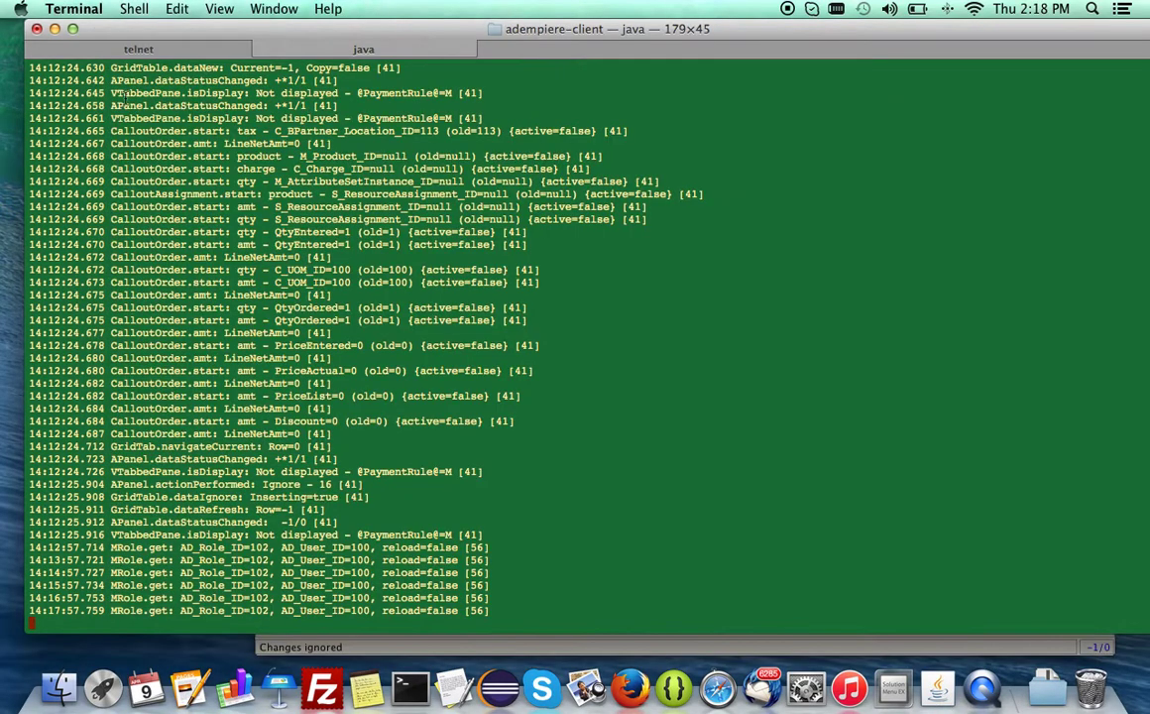
left_click(141, 50)
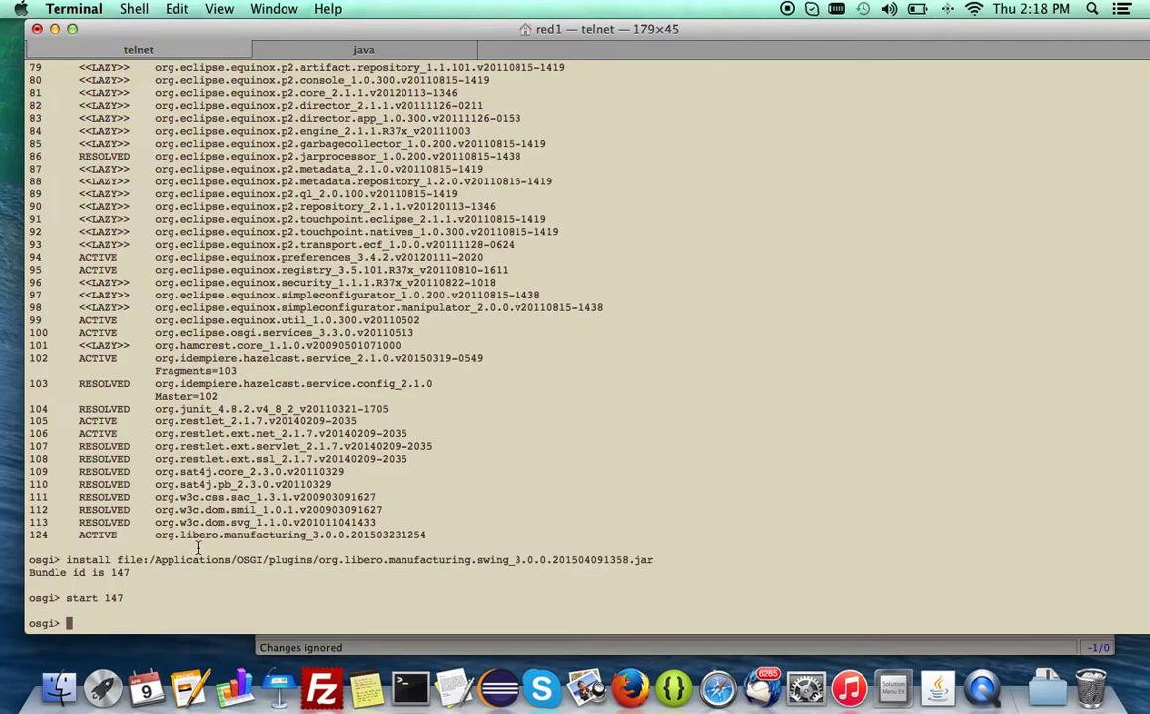
type("ss")
key("Return")
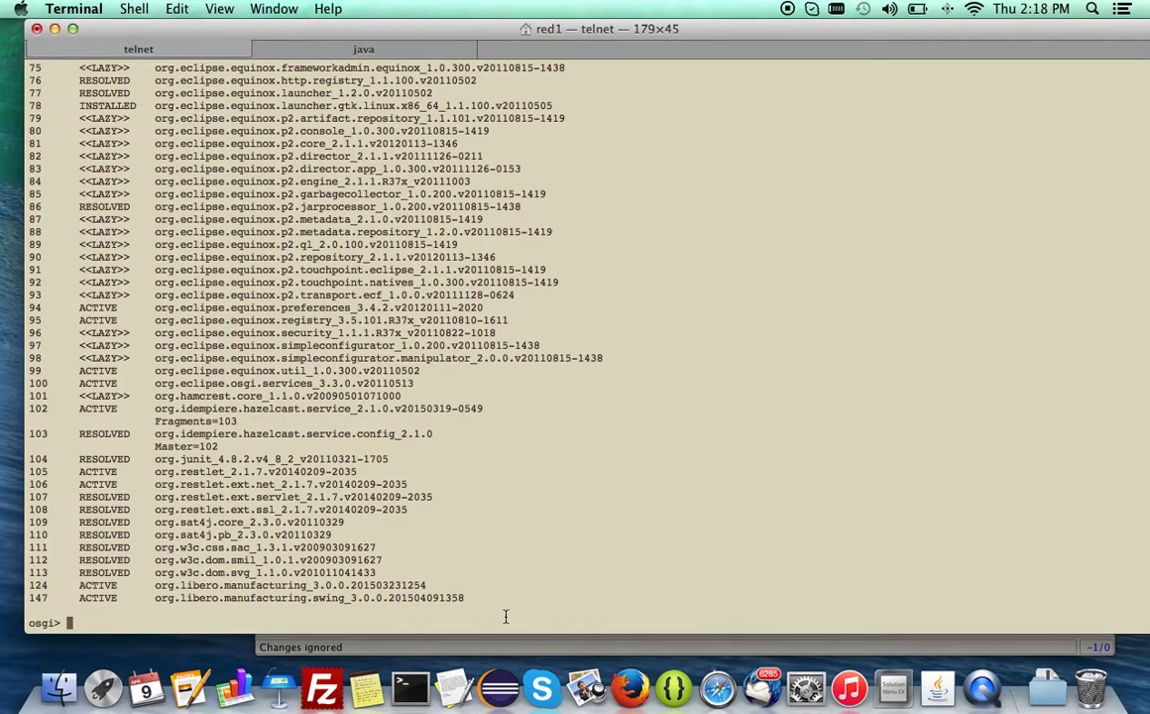
left_click(632, 689)
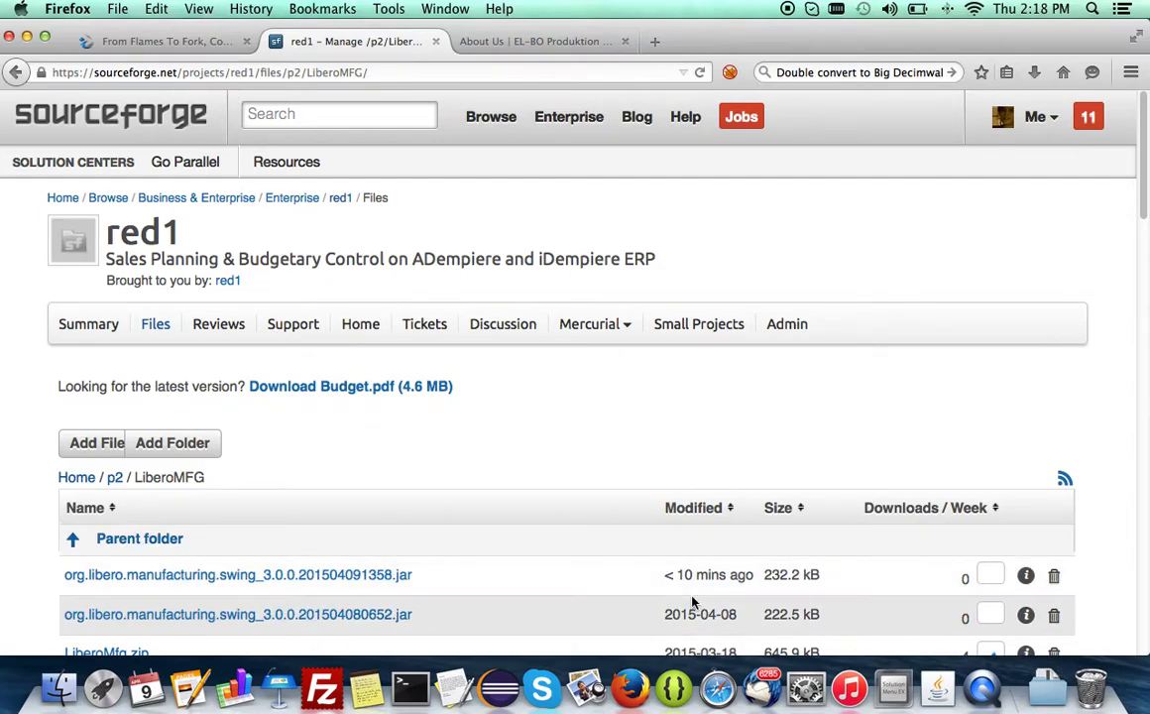
Switch from the SourceForge LiberoMFG files page back to the iDempiere client.
left_click(927, 694)
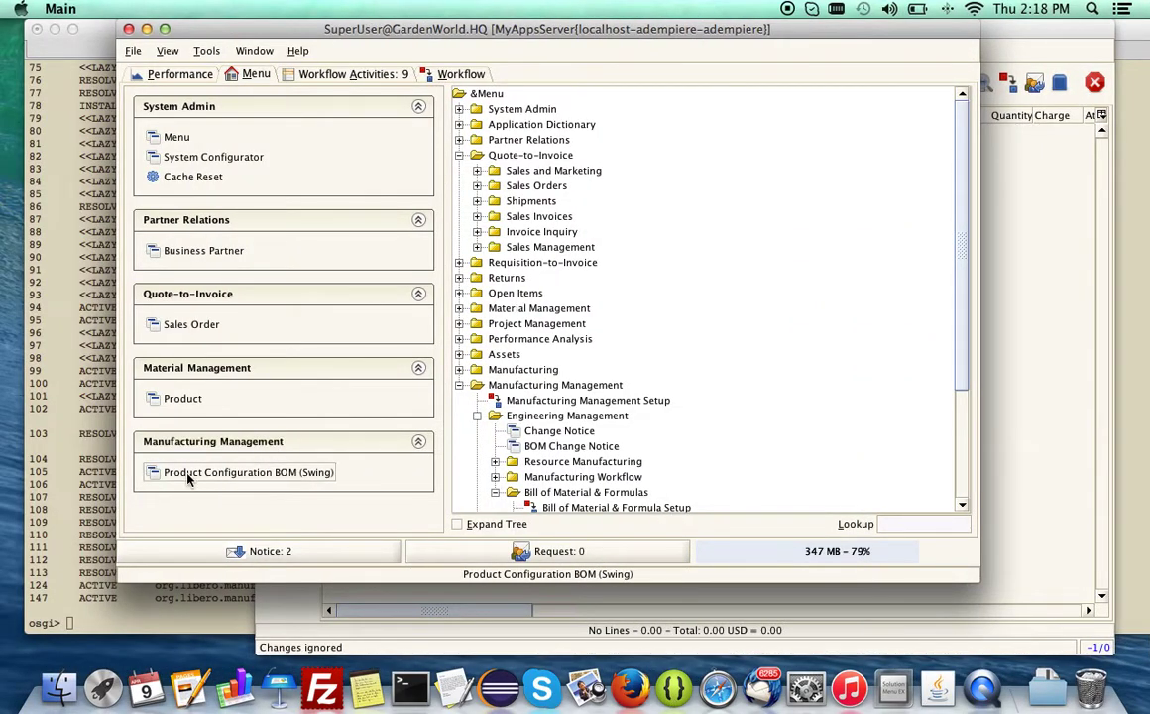
Scroll the iDempiere menu to Bill of Material & Formulas, then return to the TextEdit notes.
scroll(788, 486, "down", 5)
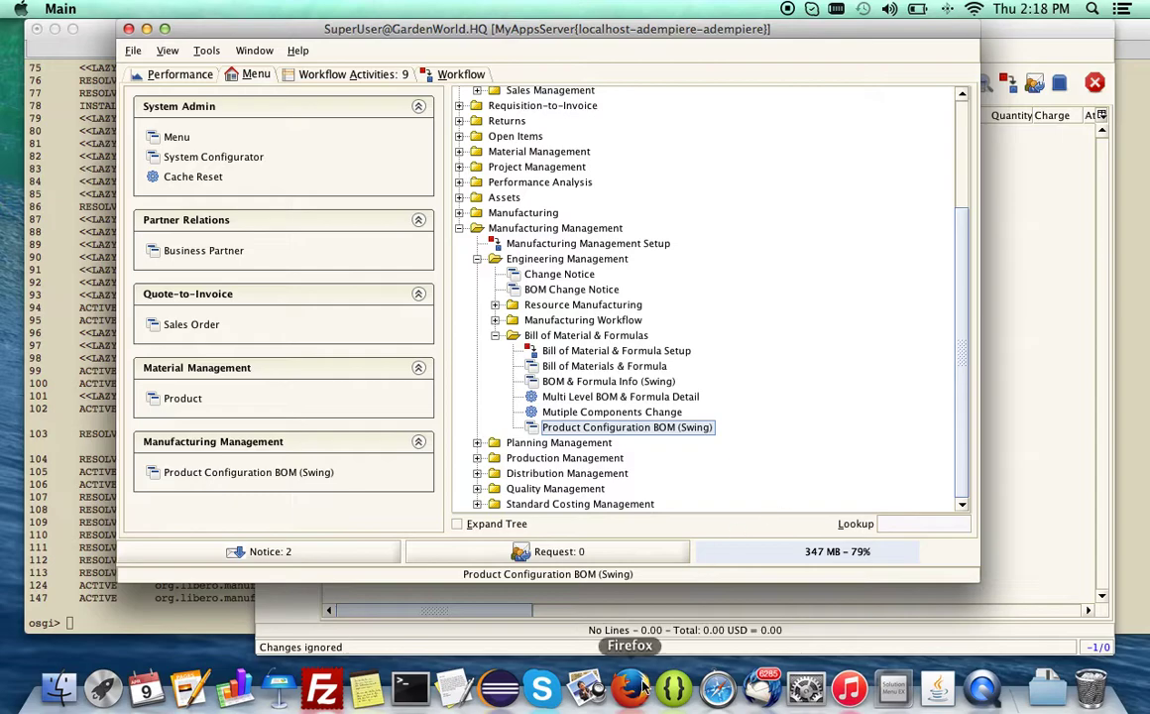
left_click(455, 688)
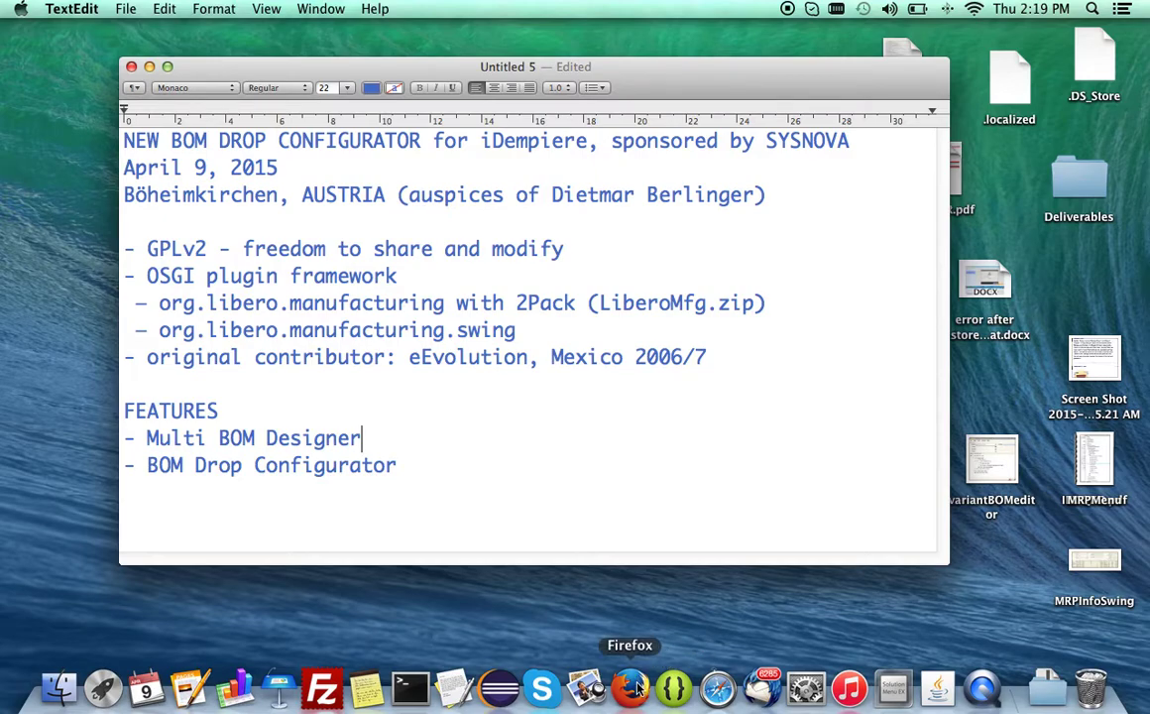
Mark the Multi BOM Designer line, then open Bill of Materials & Formula in iDempiere.
left_click(365, 443)
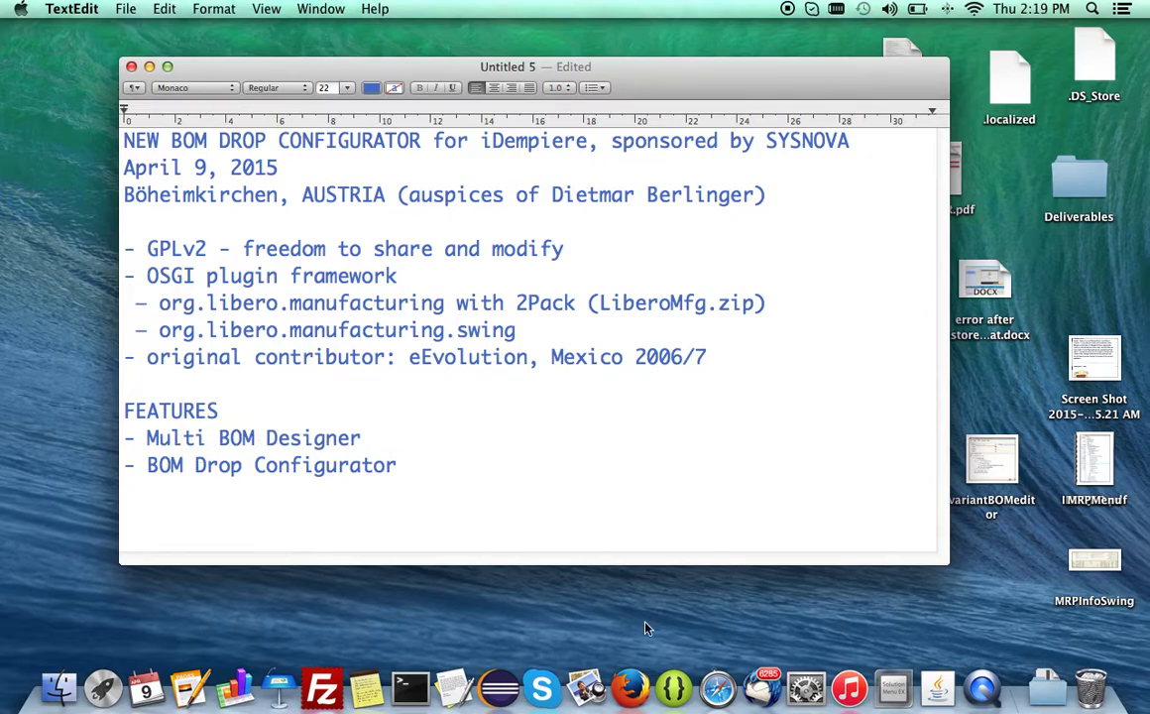
left_click(957, 701)
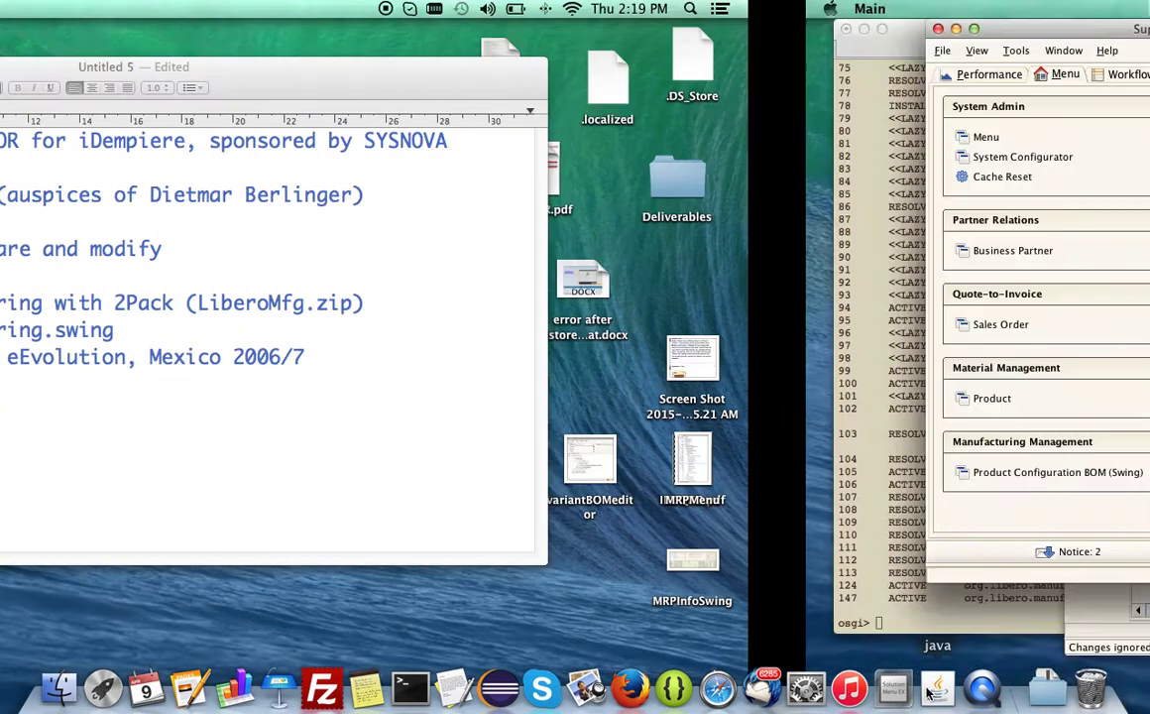
left_click(570, 367)
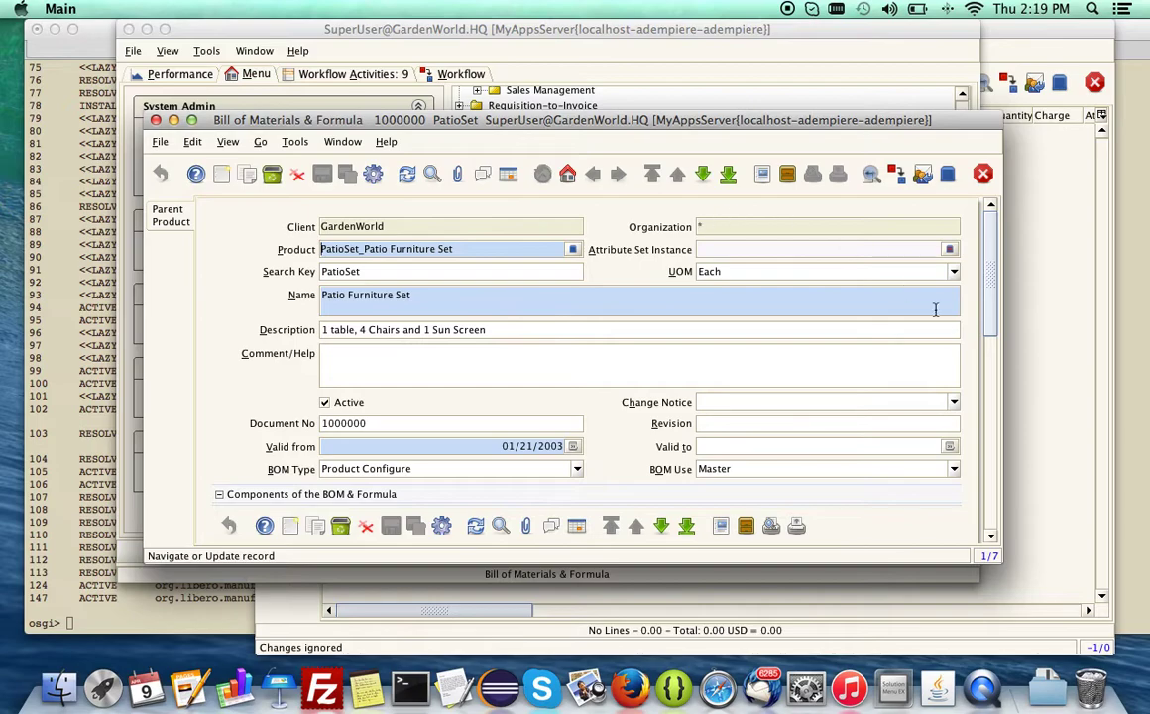
Show the Patio Table, Patio Chair and Patio Sun Screen components as grid rows.
scroll(682, 375, "down", 5)
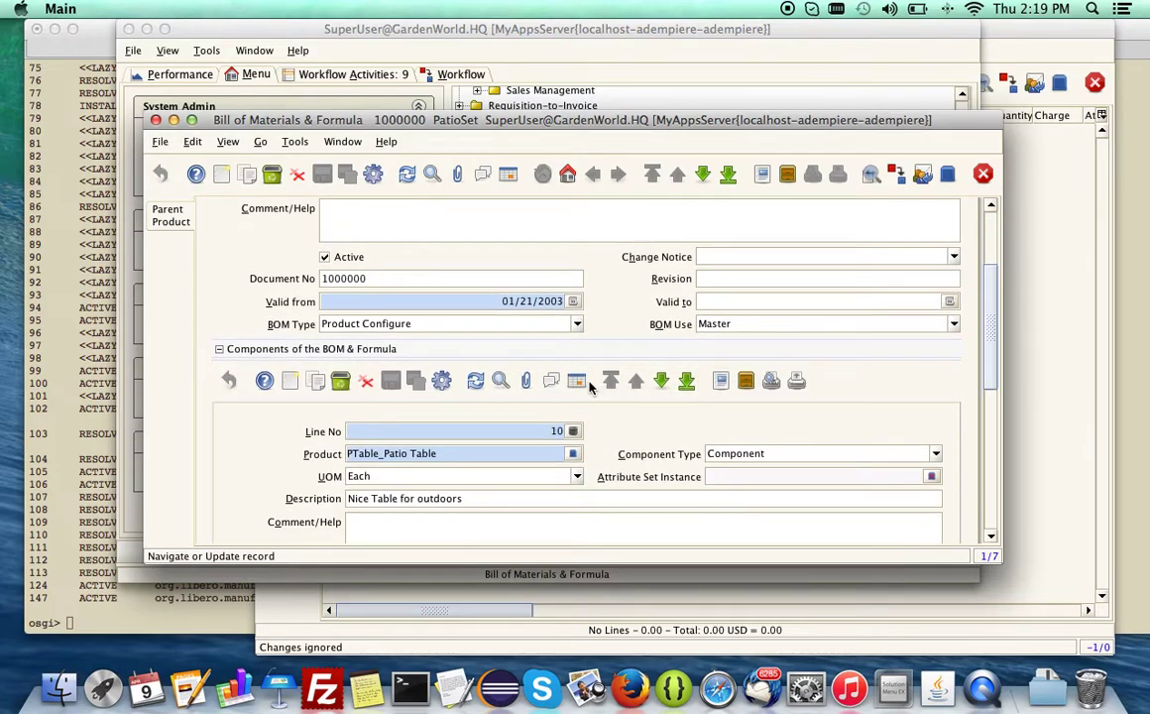
left_click(576, 381)
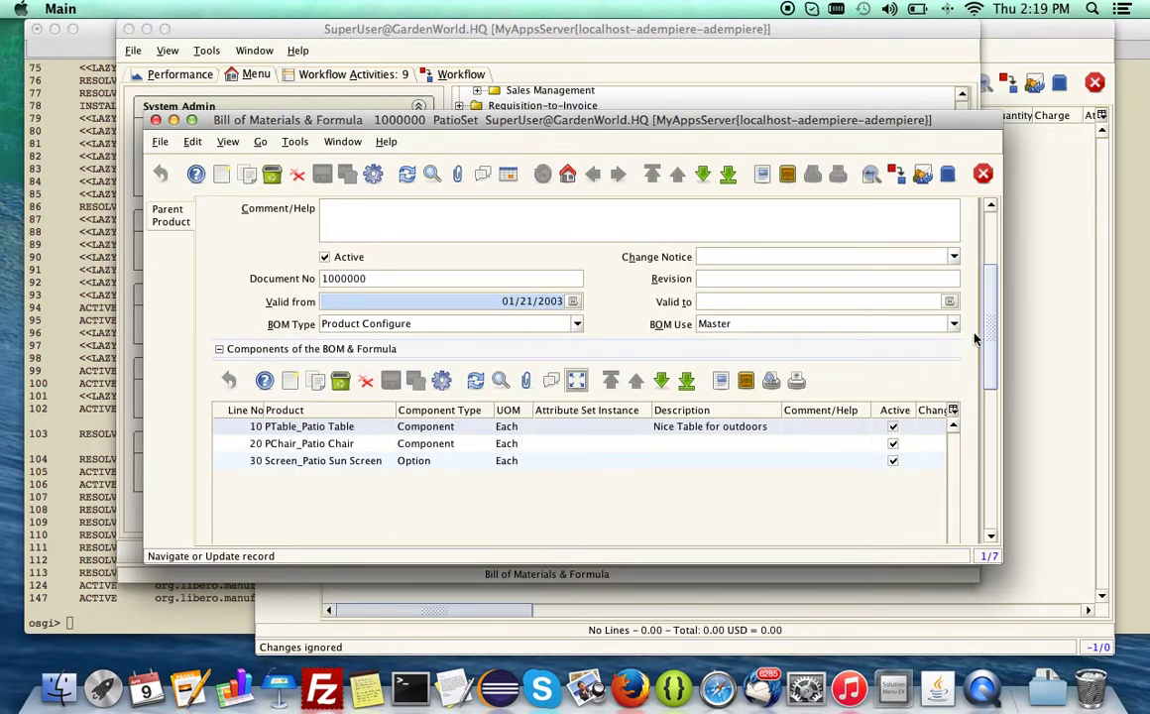
scroll(893, 298, "up", 5)
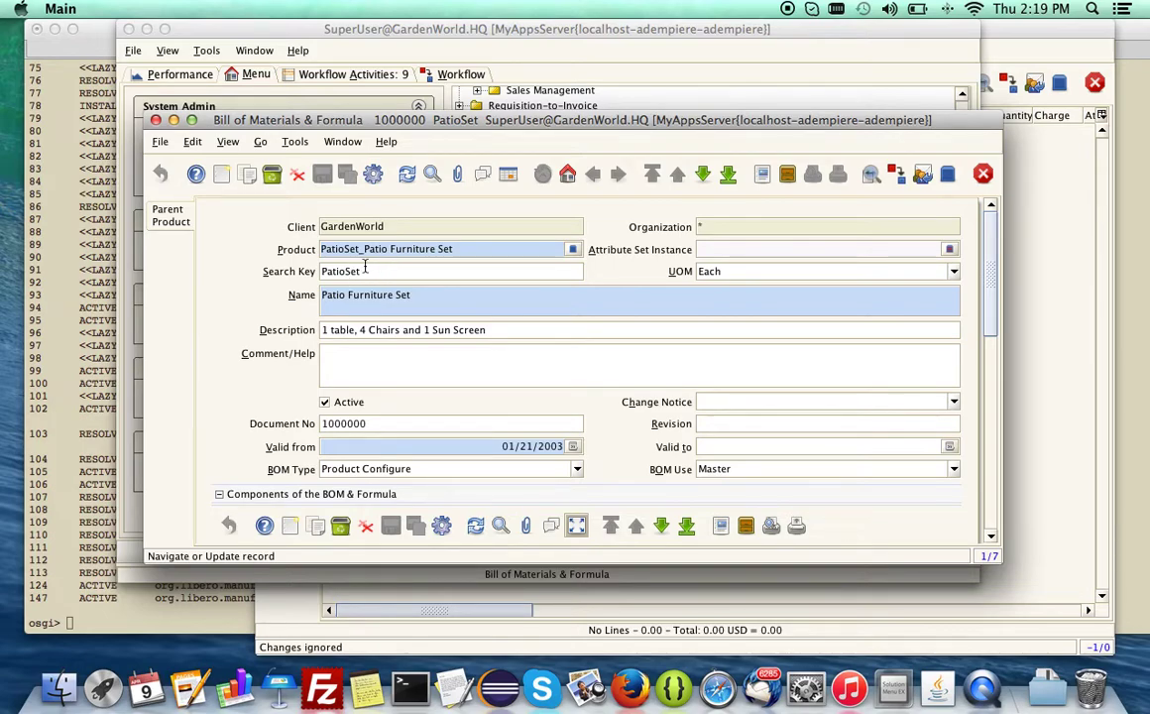
scroll(901, 335, "down", 5)
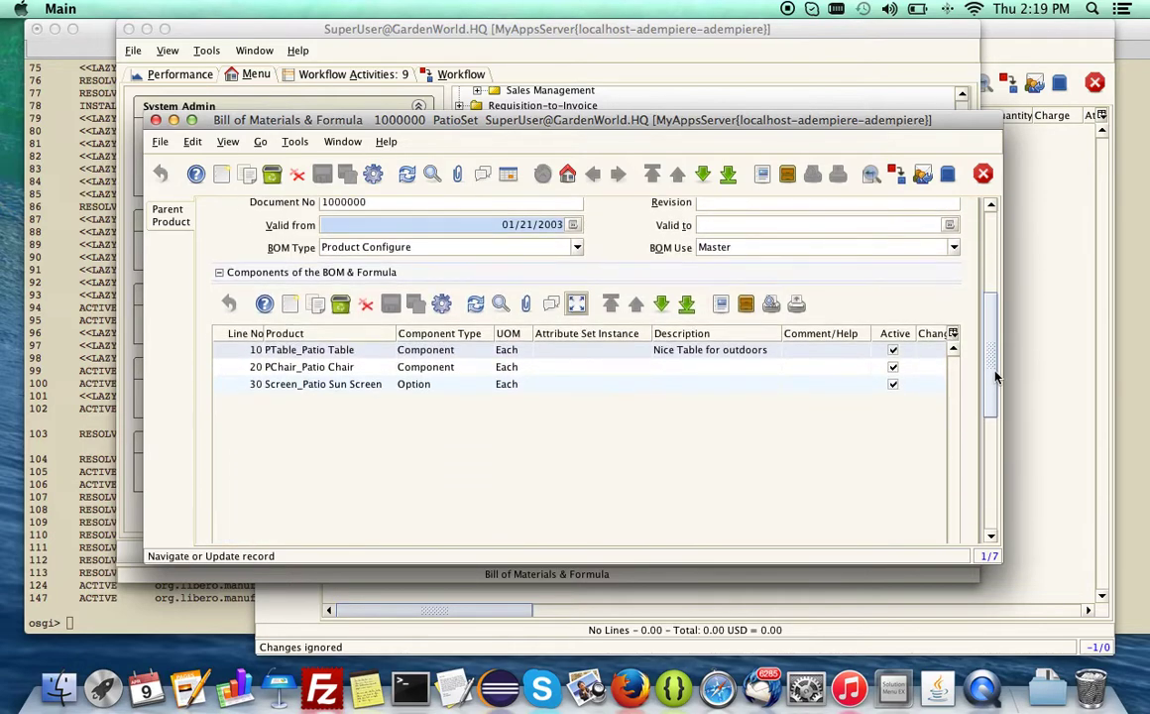
scroll(902, 315, "up", 2)
scroll(999, 338, "up", 3)
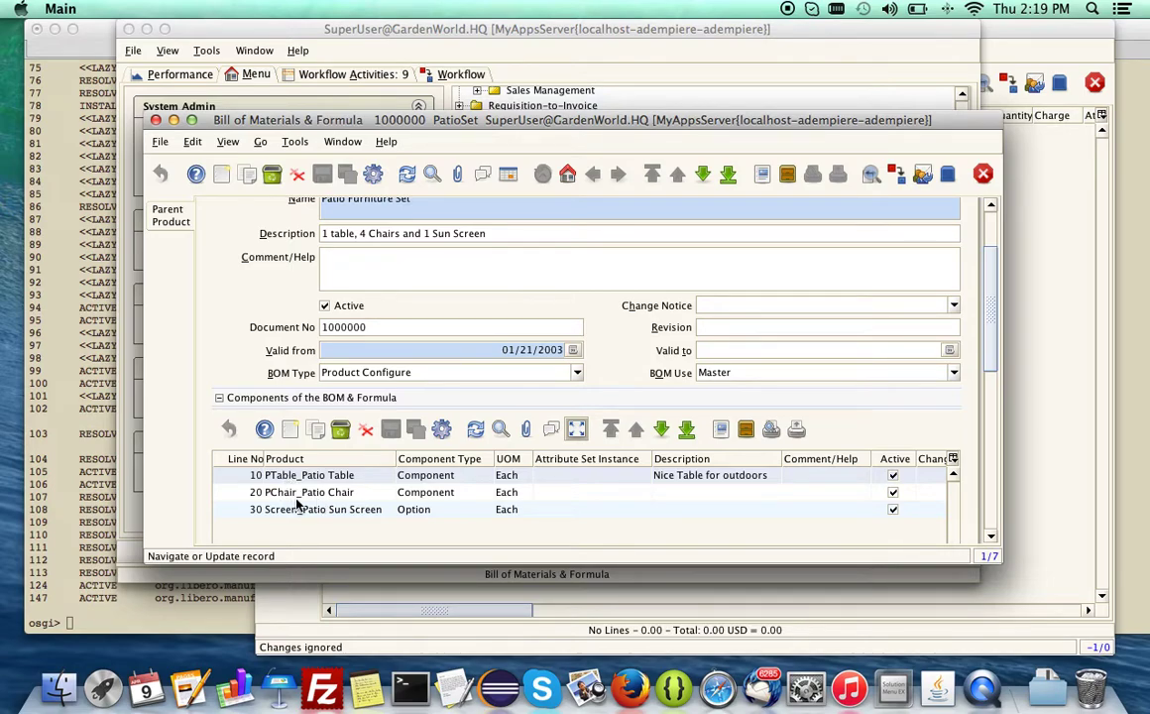
Hide Line No, Attribute Set Instance, Valid from/to, Quantity in % and other unused component columns.
left_click(953, 458)
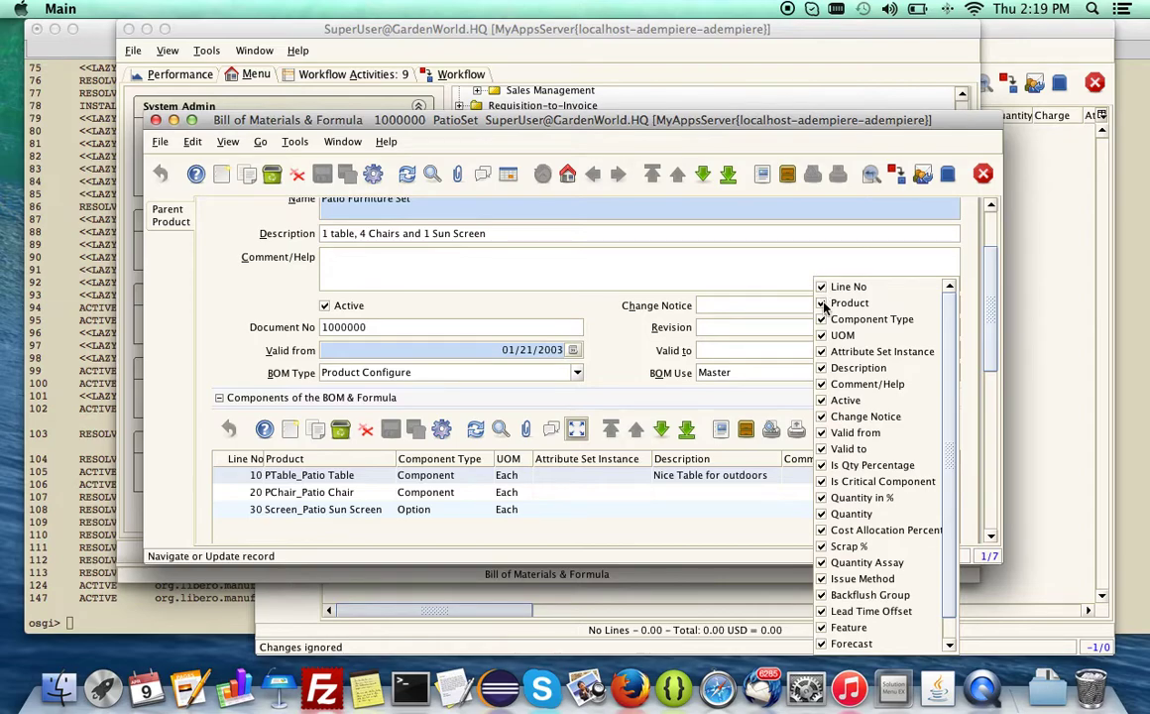
left_click(822, 286)
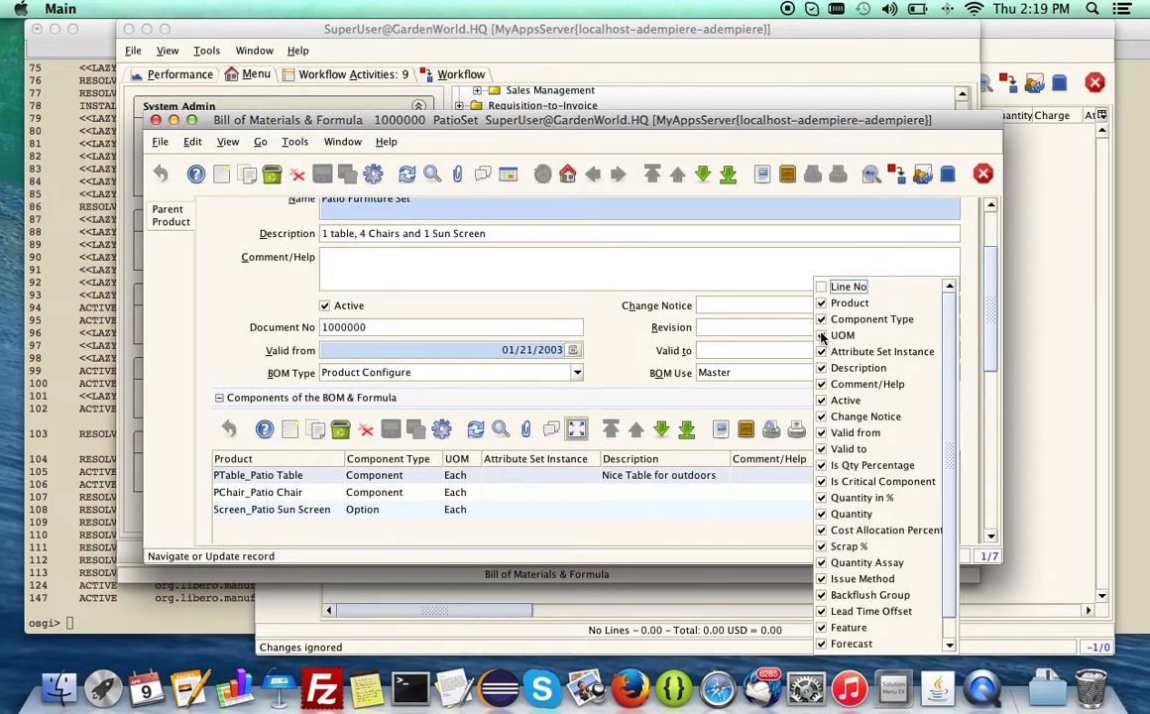
left_click(822, 352)
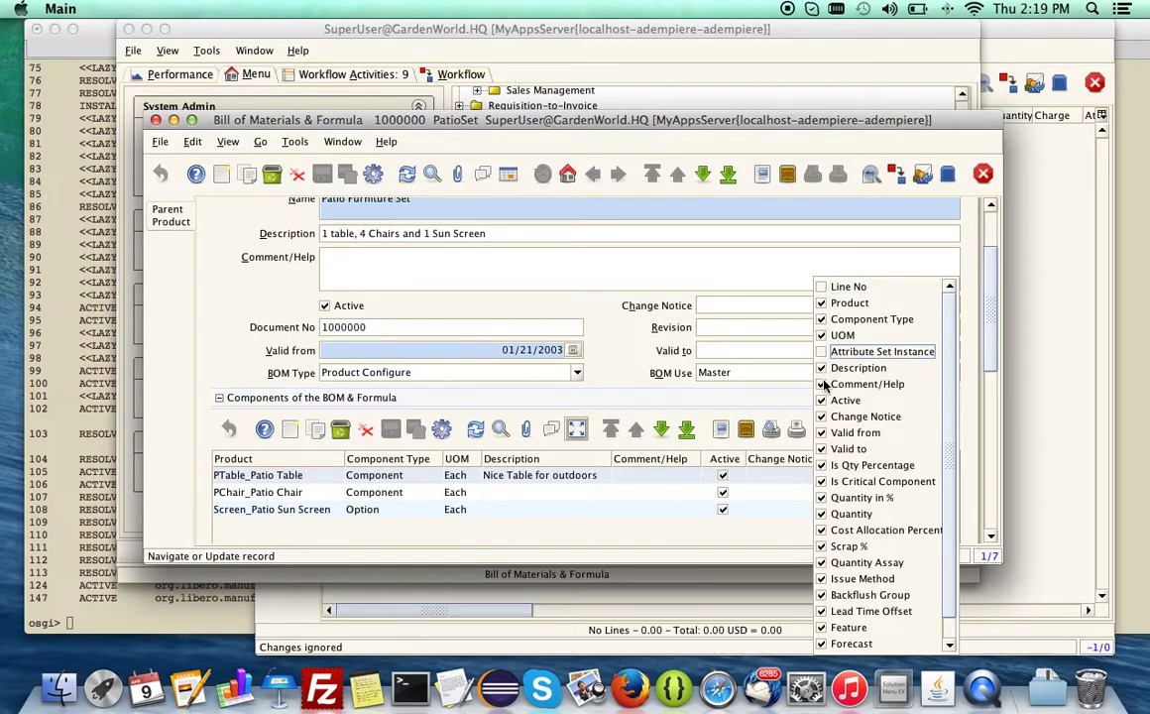
left_click(822, 383)
left_click(823, 418)
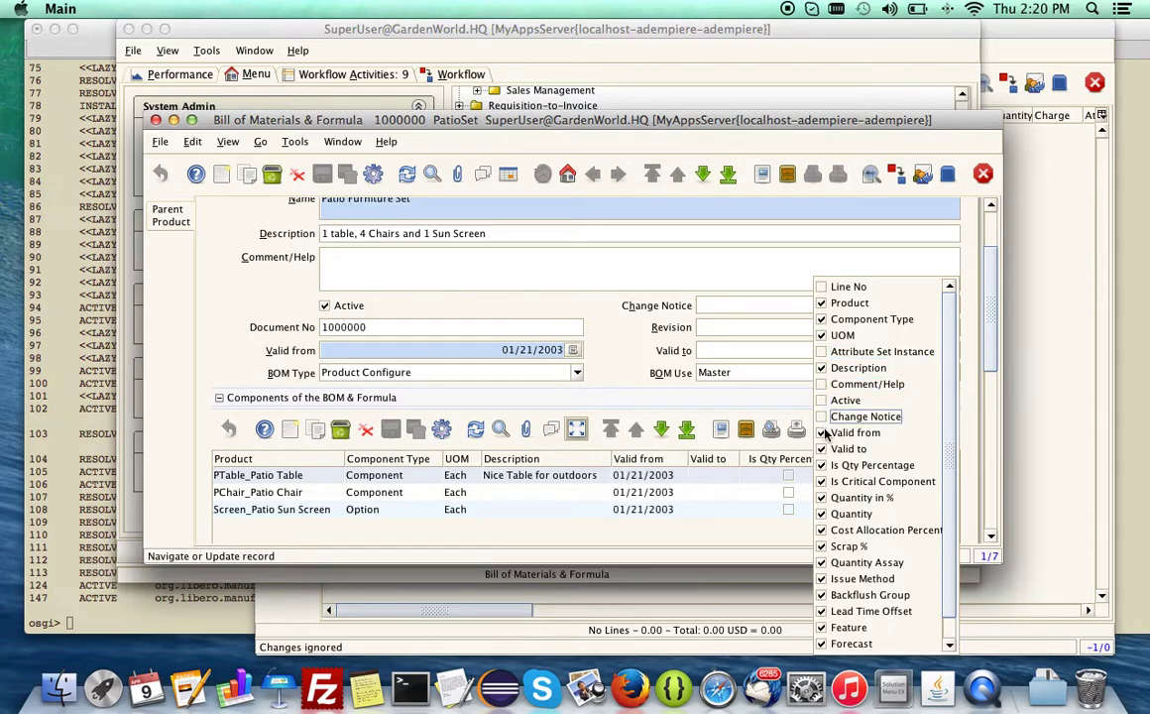
left_click(823, 449)
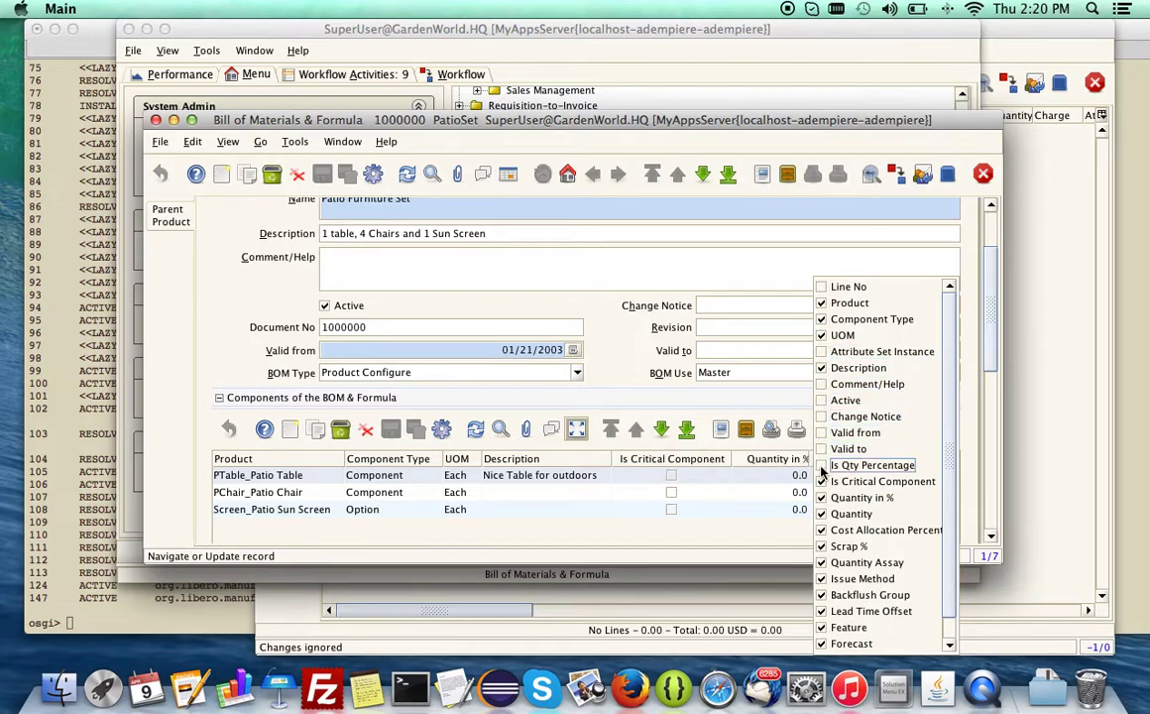
left_click(822, 482)
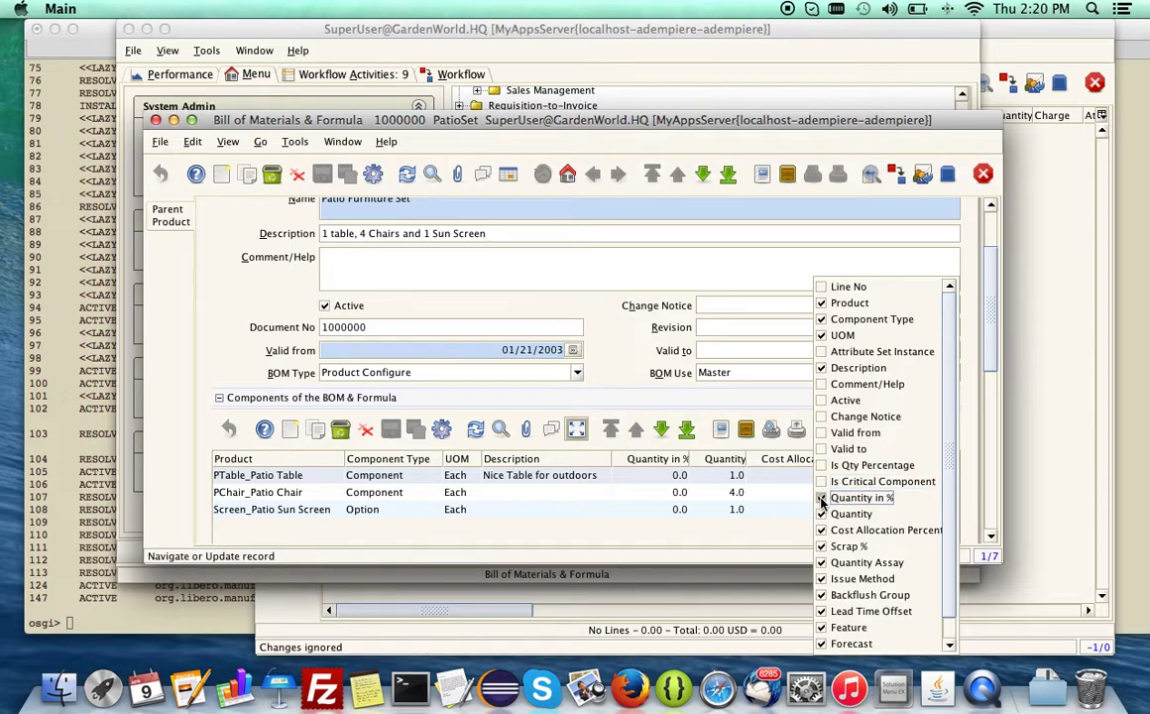
left_click(820, 498)
left_click(754, 529)
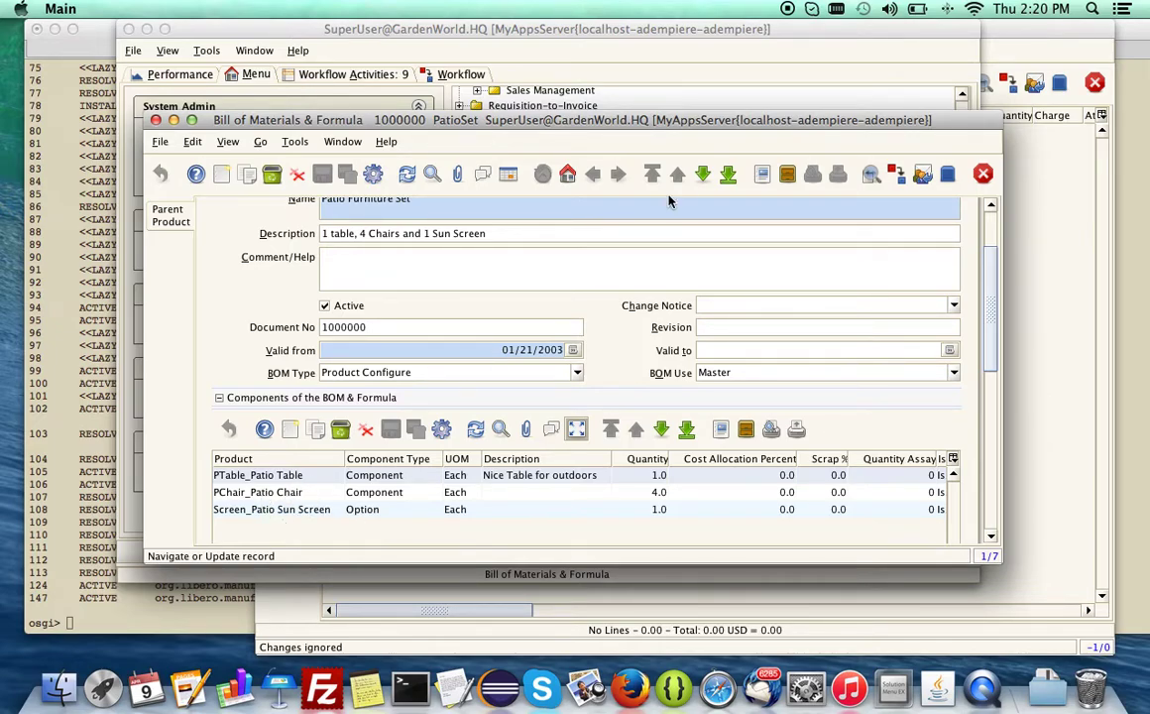
Step through the PChair, PBackLeg and PFrontLeg bills of materials.
left_click(702, 174)
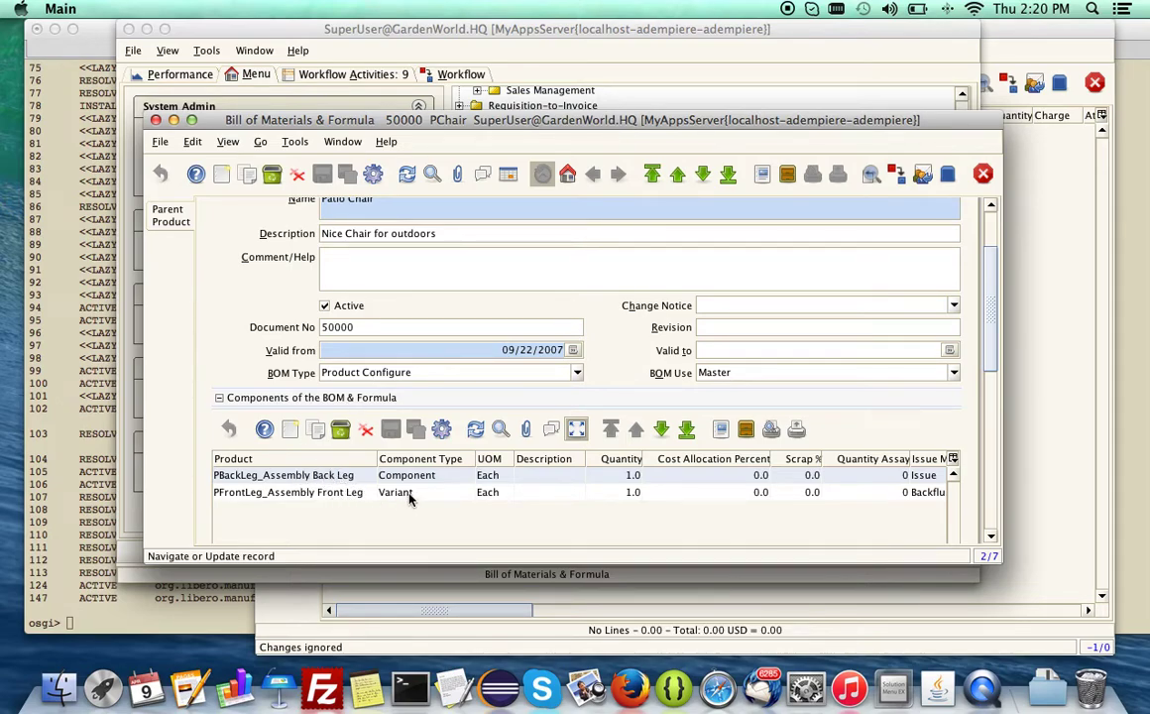
left_click(702, 175)
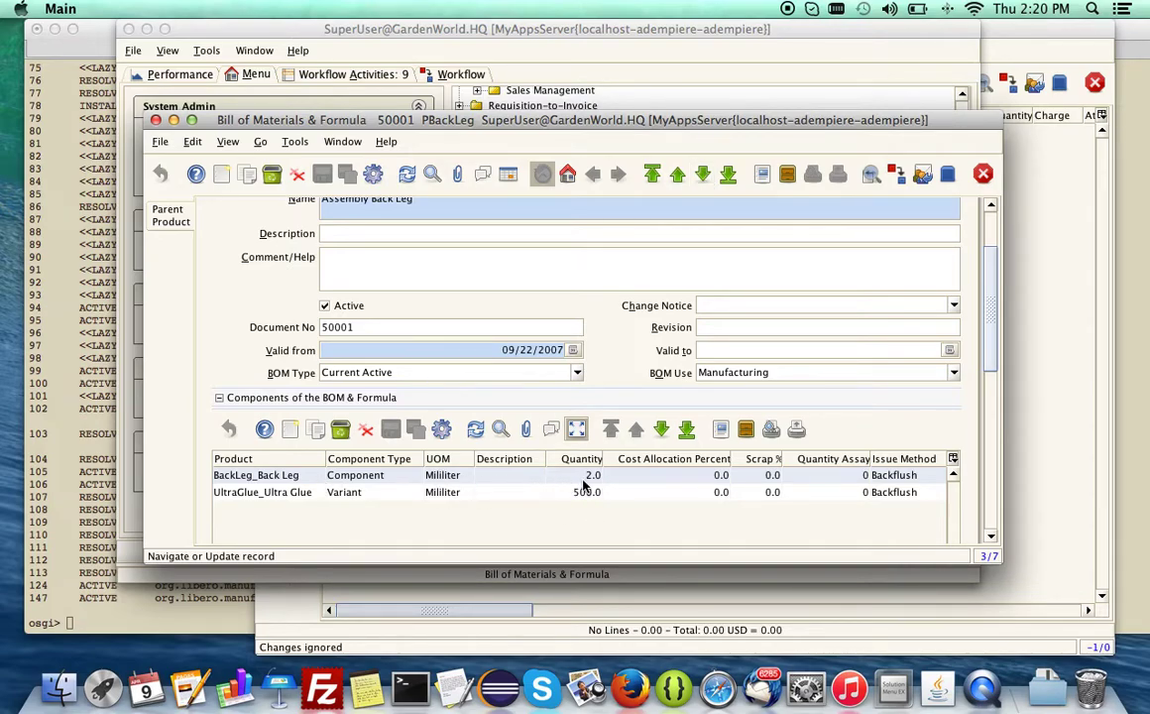
left_click(701, 175)
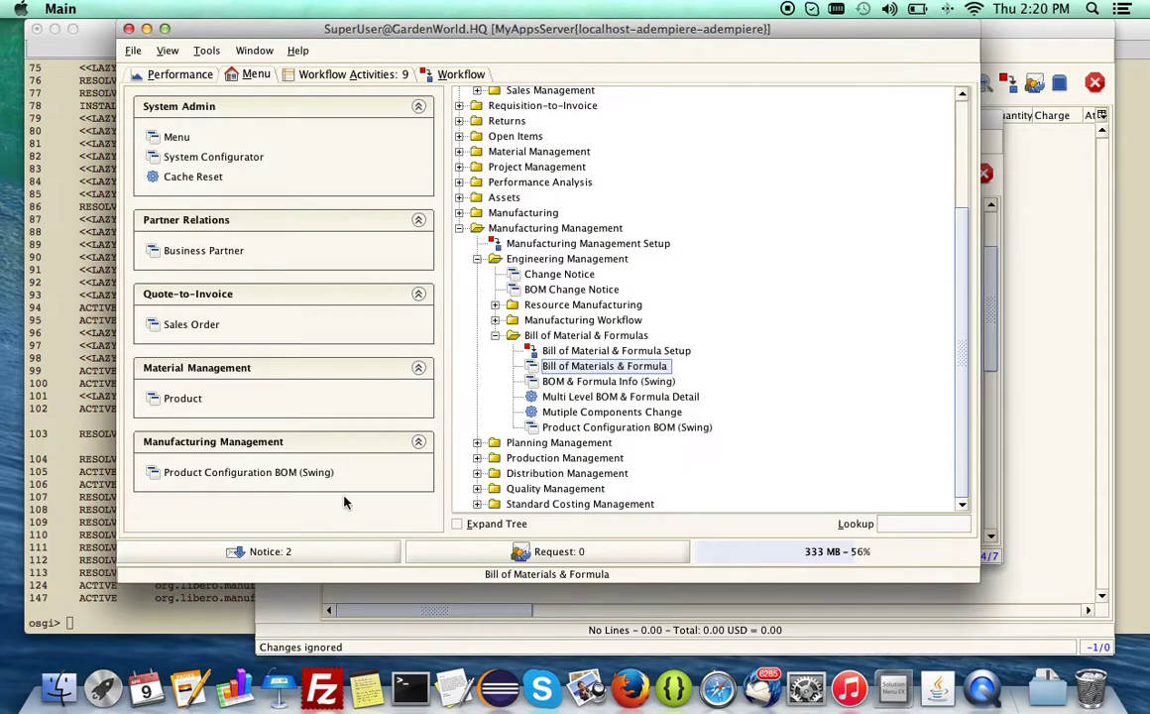
Load Patio Furniture Set in Product Configuration BOM, expand chair and leg assemblies, choose Patio Sun Screen.
left_click(198, 474)
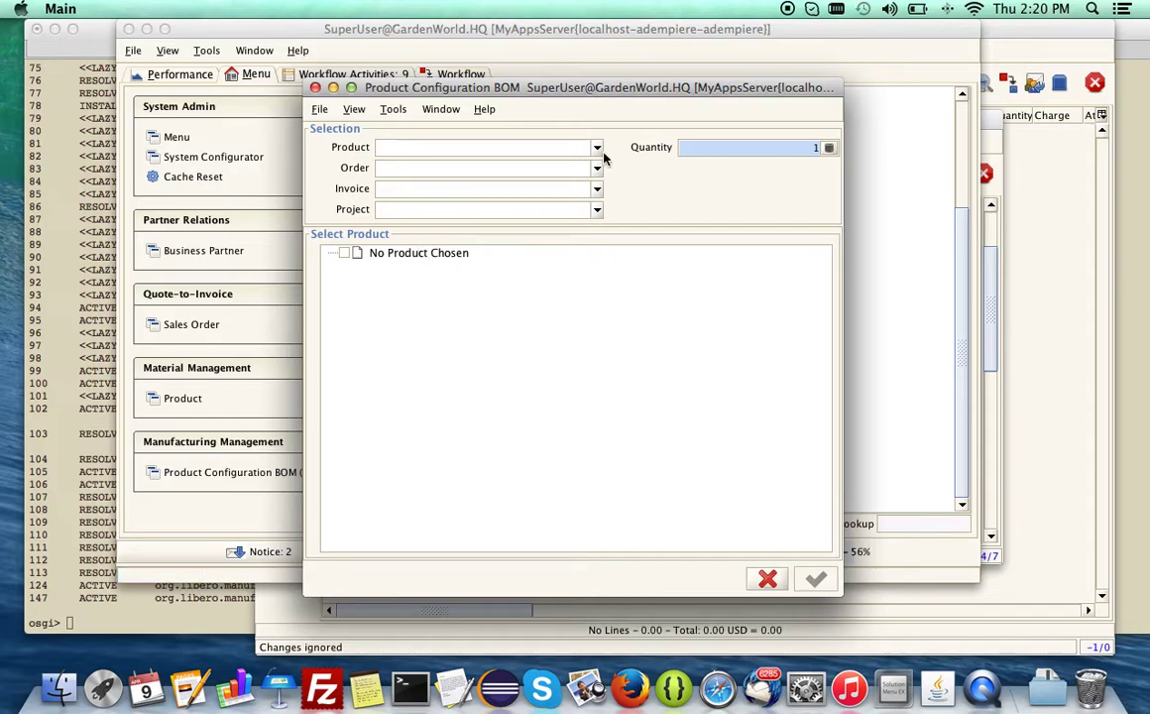
left_click(597, 149)
left_click(563, 195)
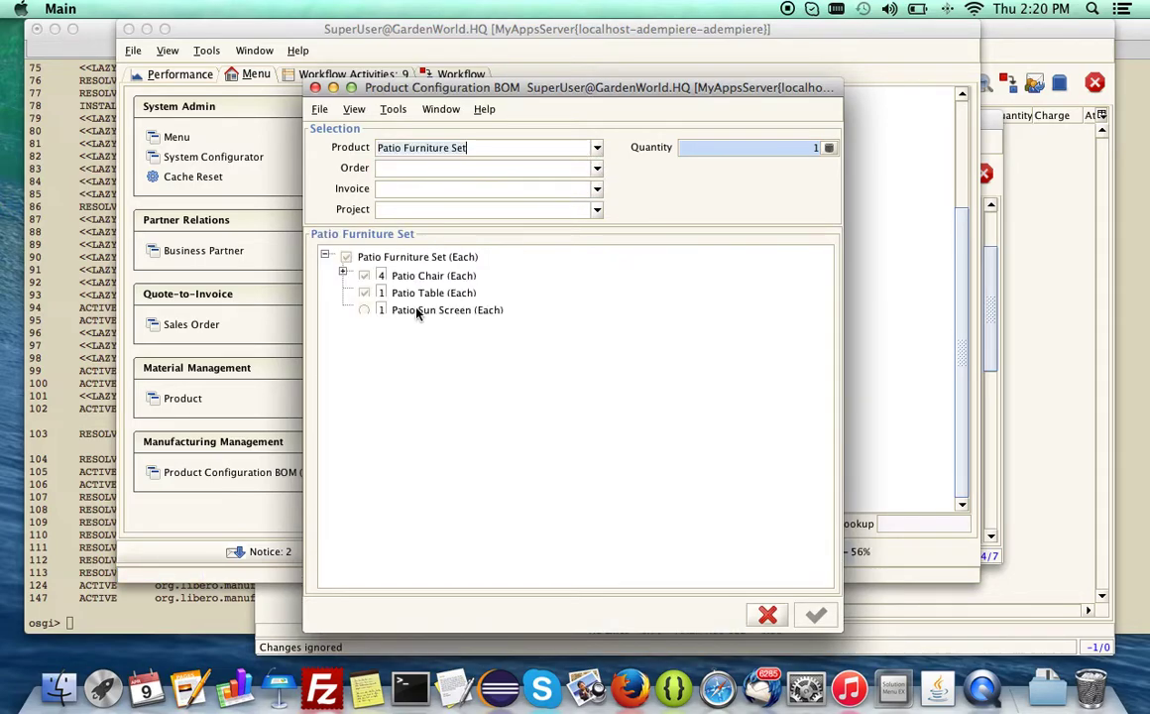
left_click(342, 273)
left_click(361, 291)
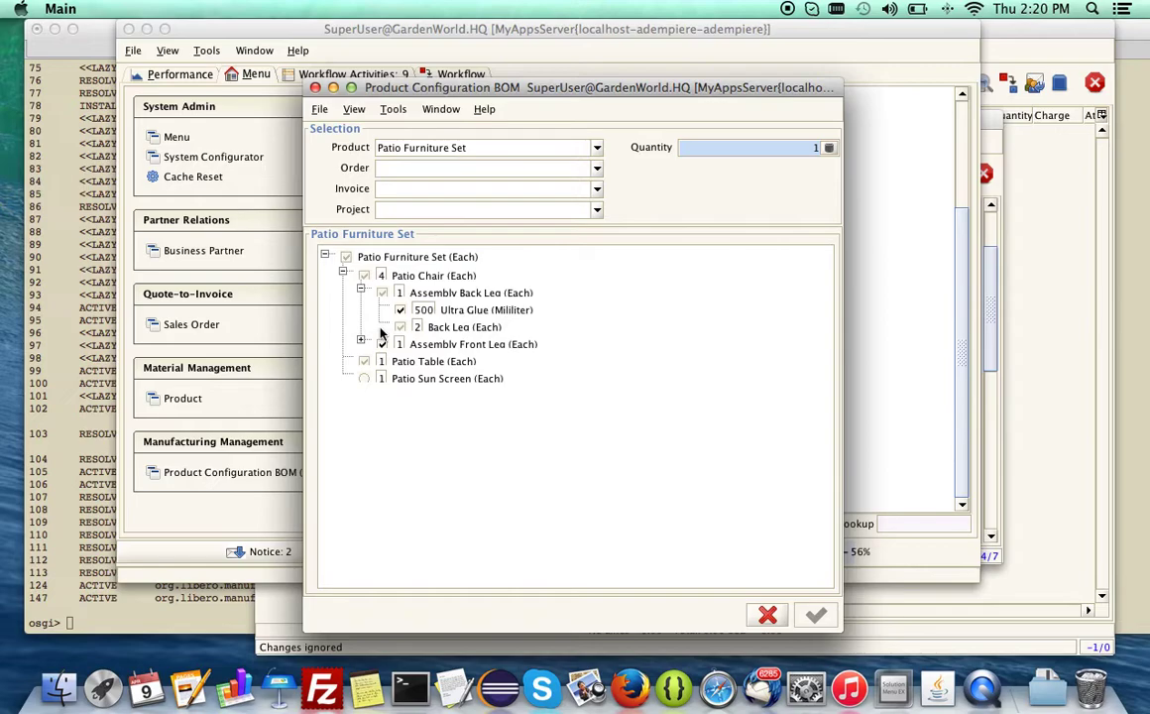
left_click(360, 340)
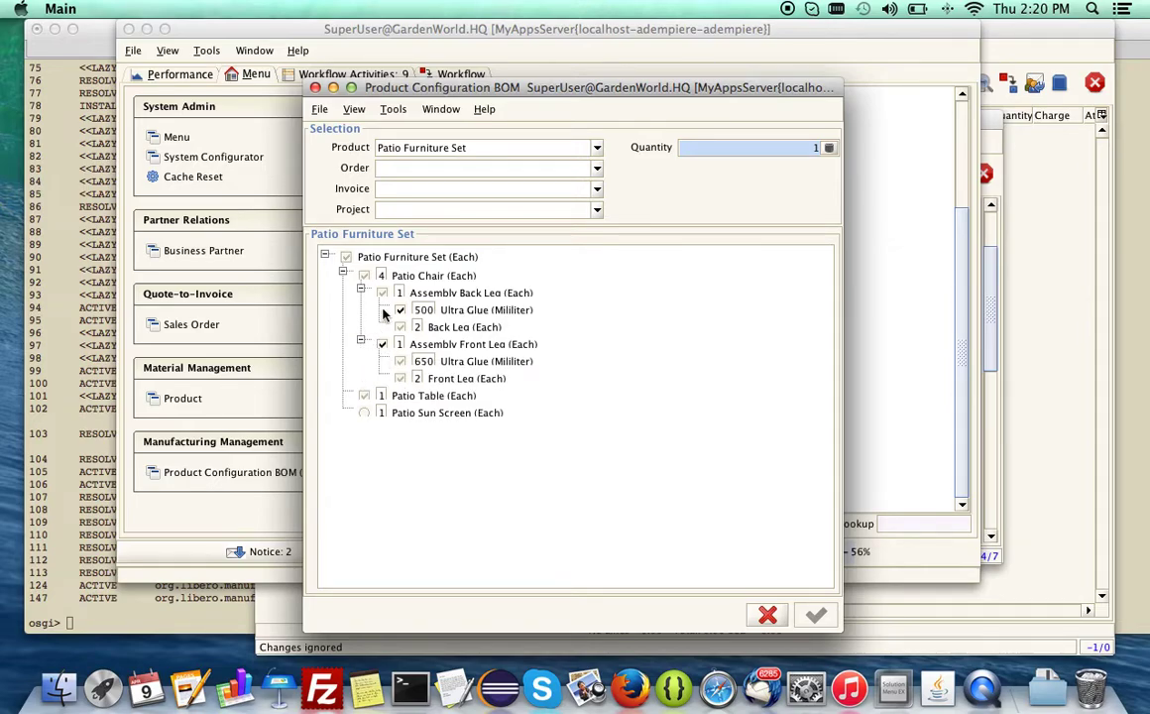
left_click(364, 413)
Include back-leg Ultra Glue at 145, set Assembly Front Leg to 1.5, and target order 50000_0.
left_click(400, 311)
left_click(427, 312)
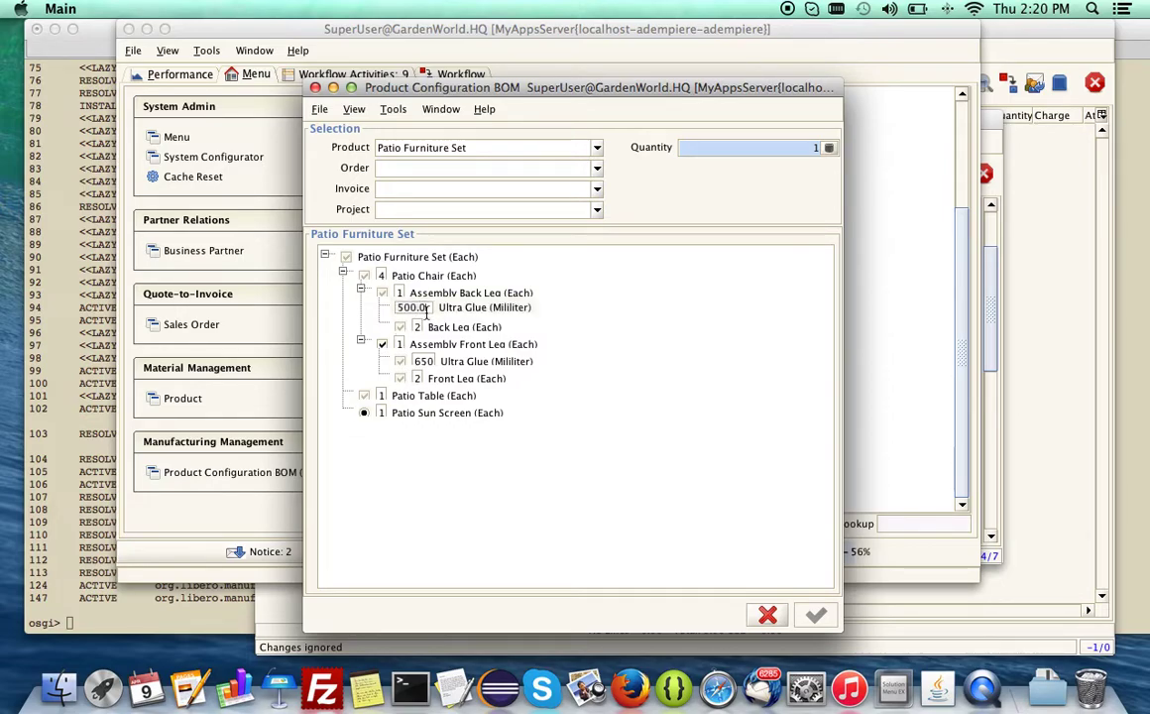
type("1")
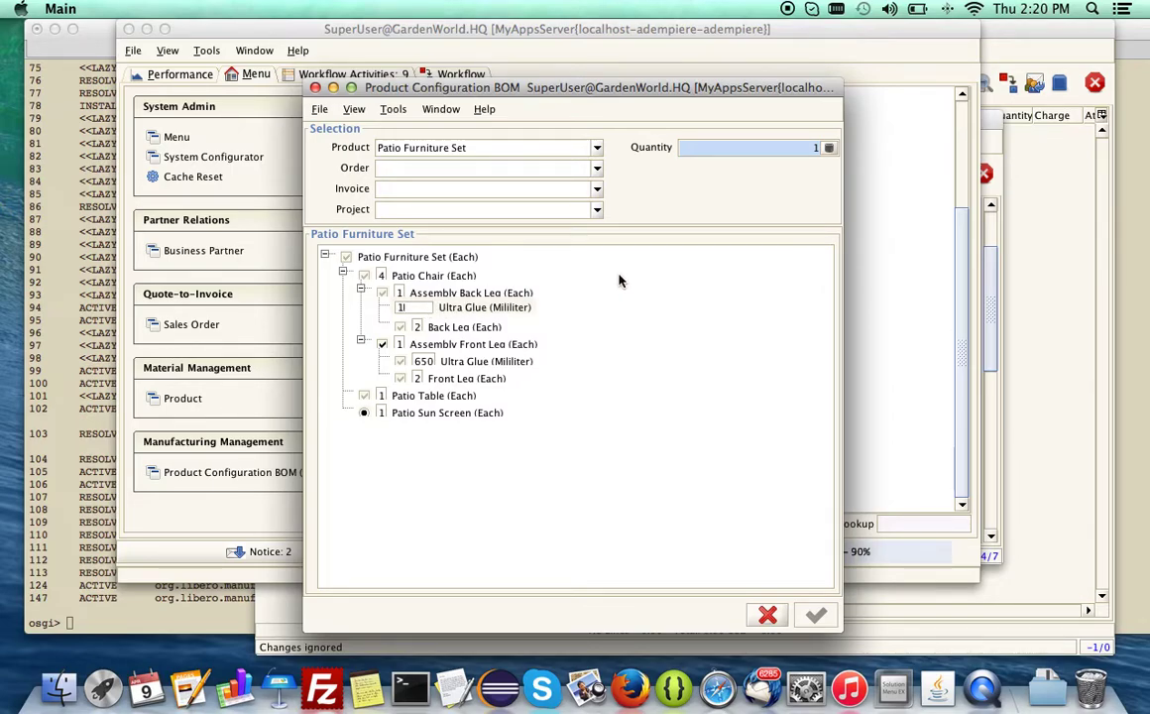
type("45")
left_click(406, 352)
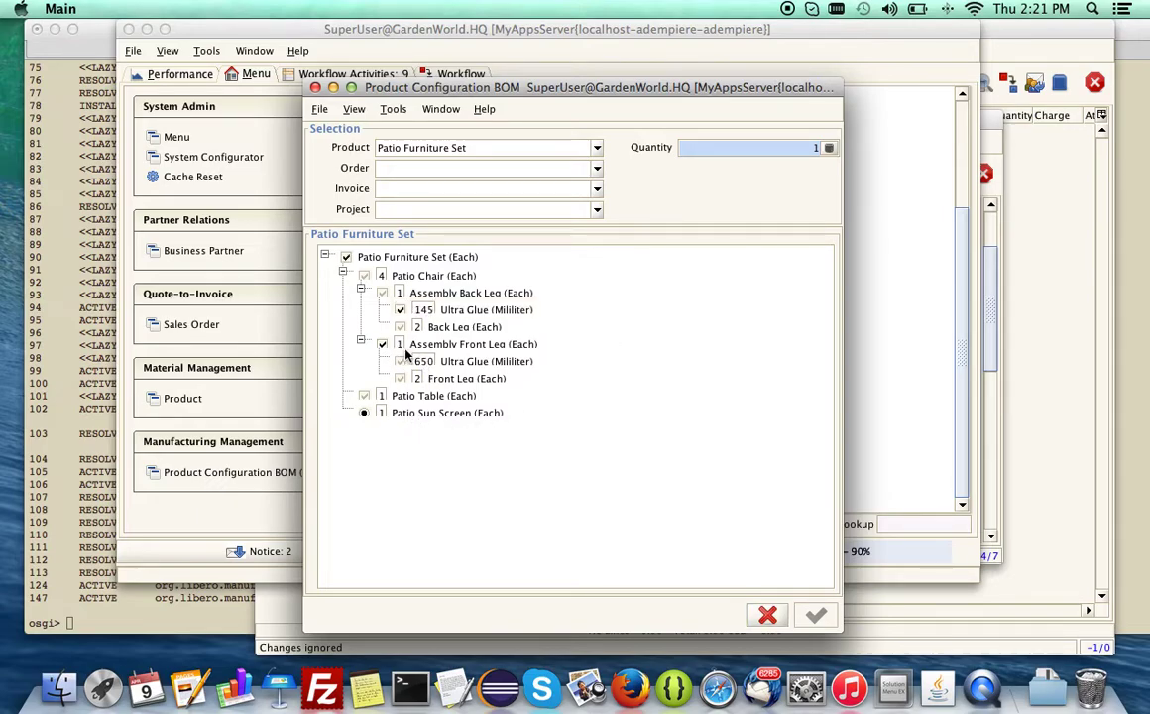
left_click(398, 344)
type(".01.5")
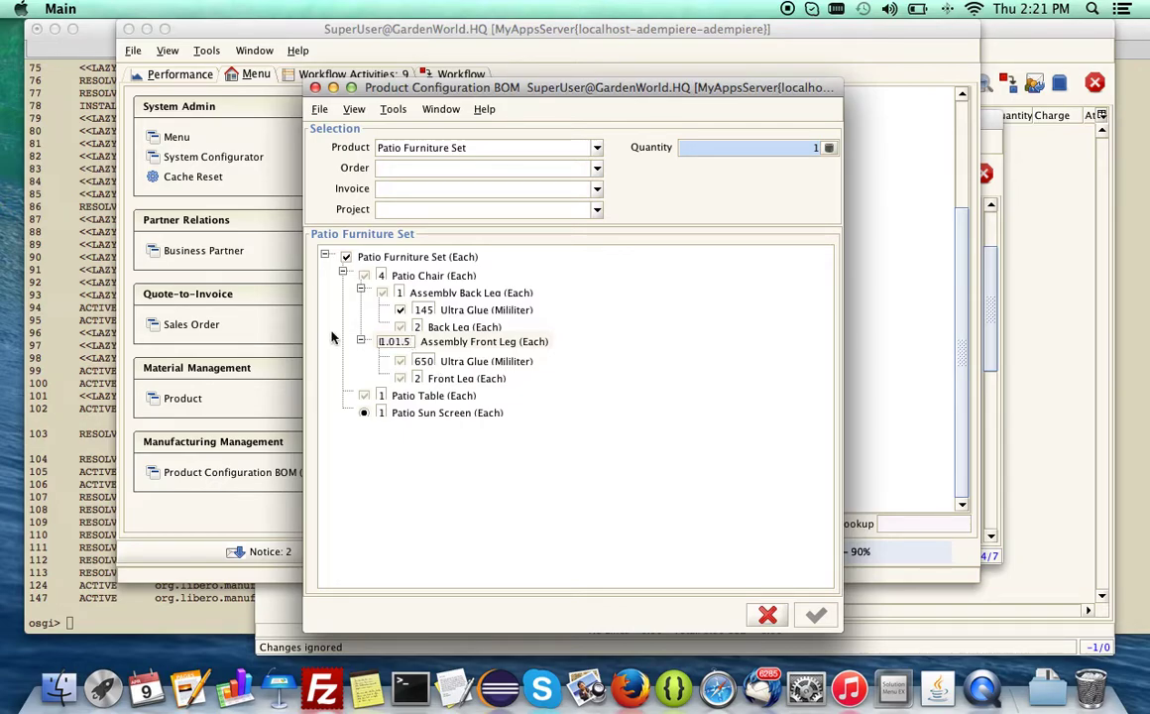
key("BackSpace")
key("BackSpace")
key("BackSpace")
type(".5")
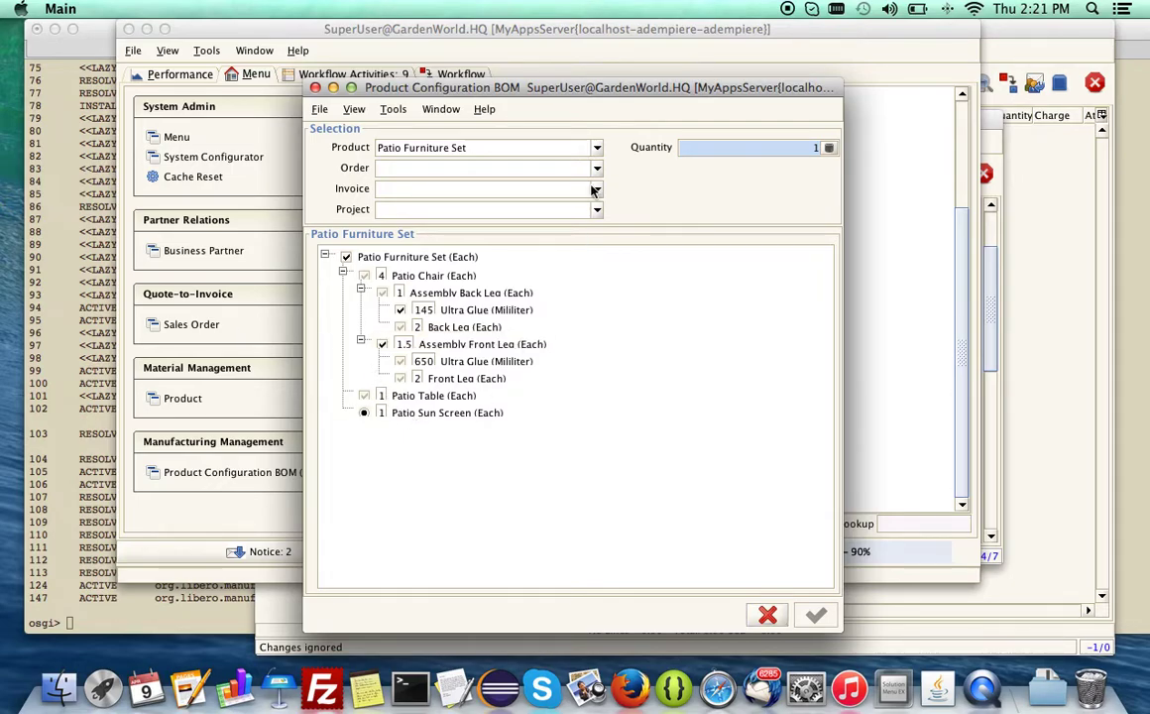
left_click(545, 167)
left_click(560, 203)
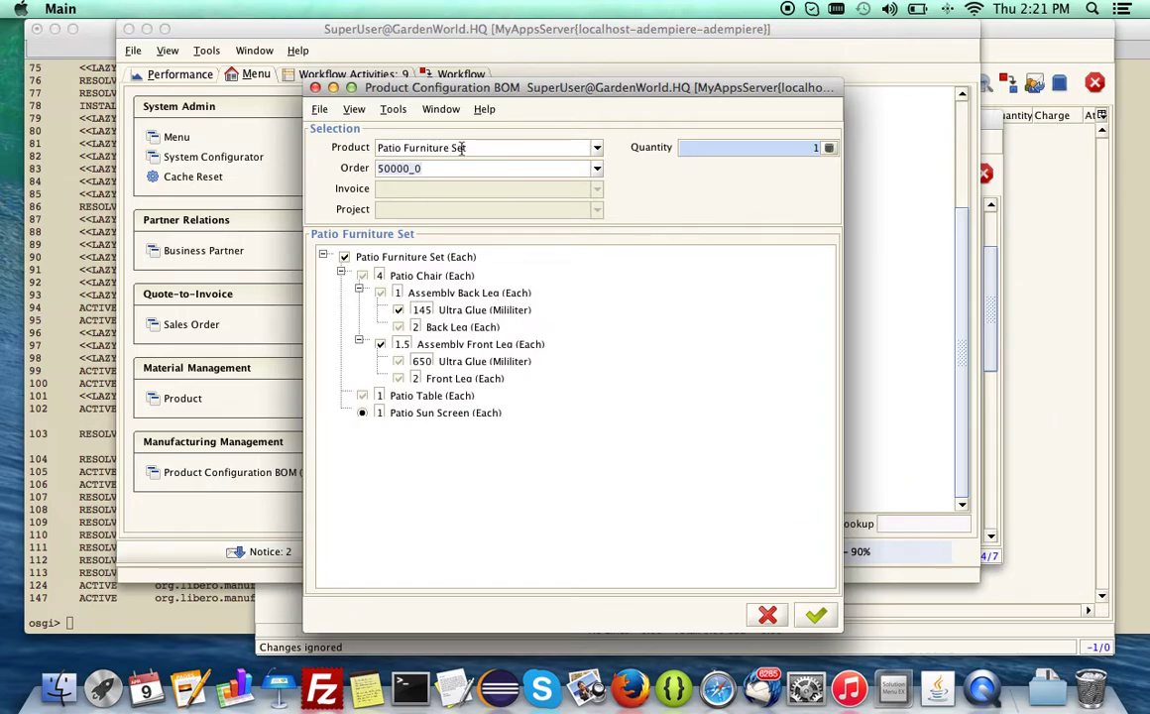
Review Sales Order 50000's header and lines, discarding an accidentally inserted empty line.
left_click(440, 109)
left_click(465, 219)
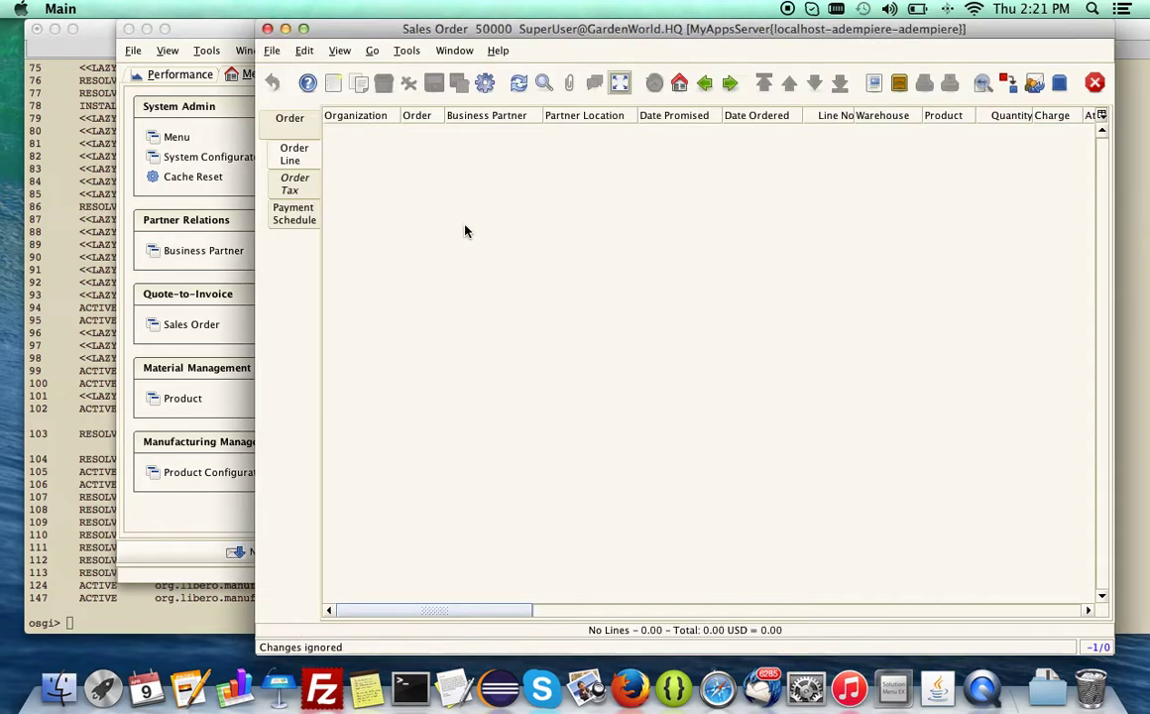
left_click(303, 128)
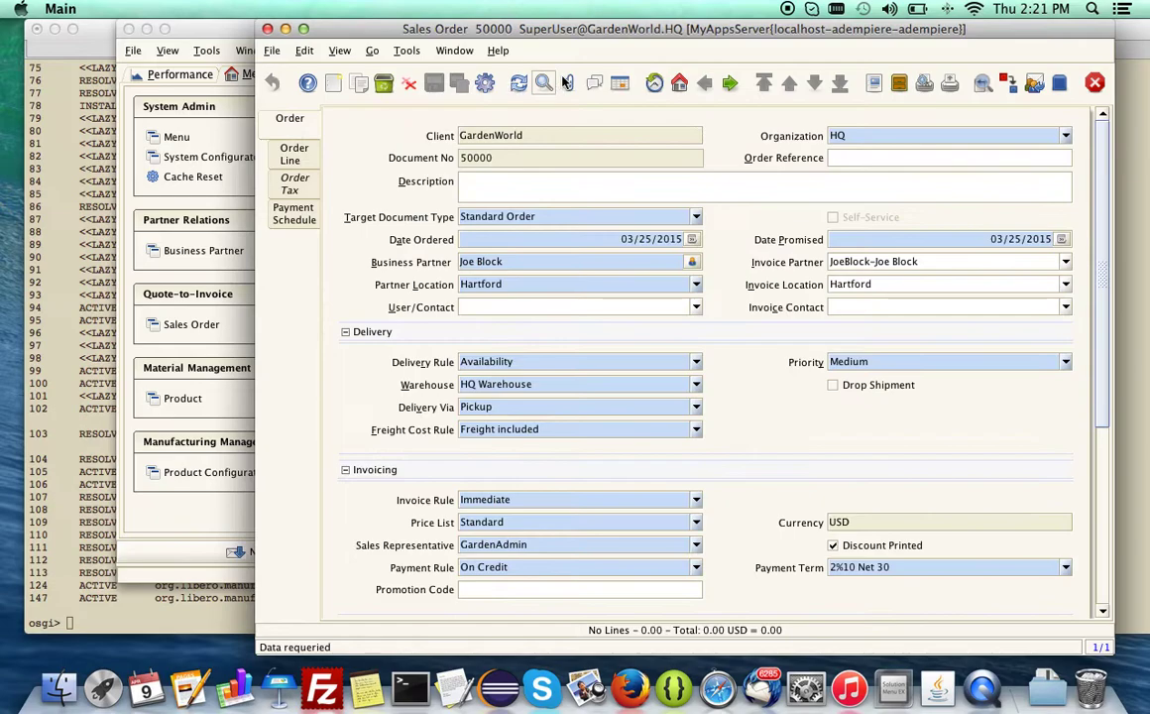
left_click(297, 151)
left_click(272, 82)
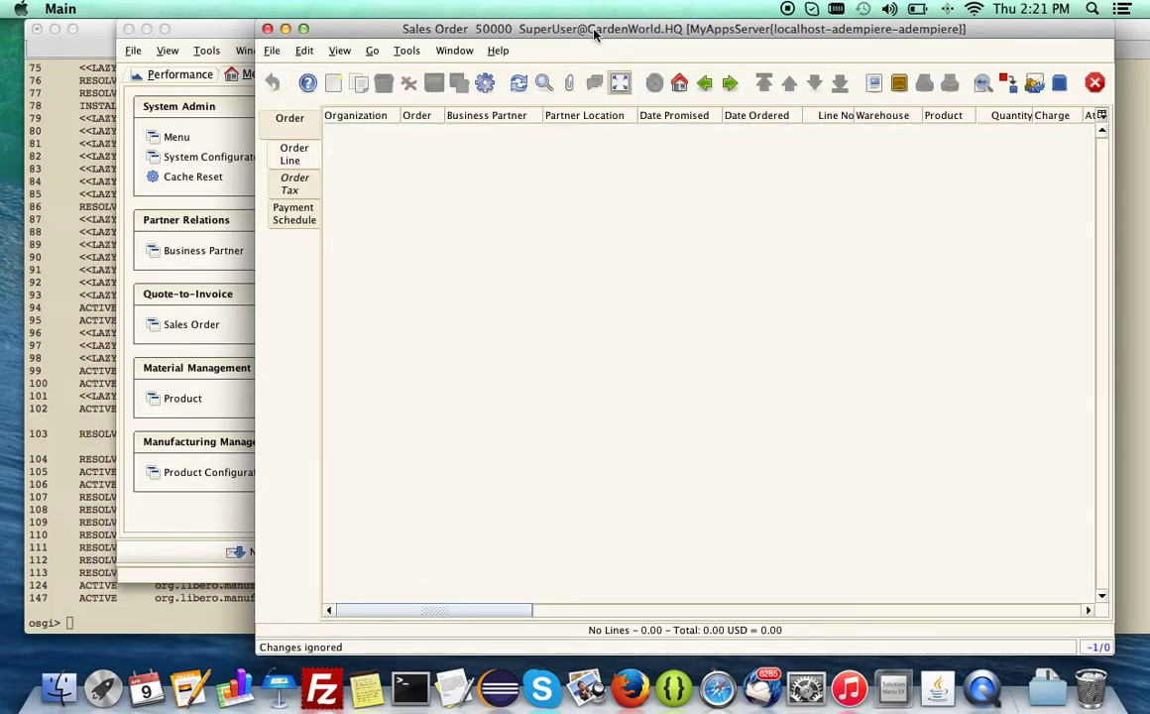
Confirm the configuration into Sales Order 50000, adding six lines totalling 8,642.00 USD.
left_click_drag(592, 40, 289, 75)
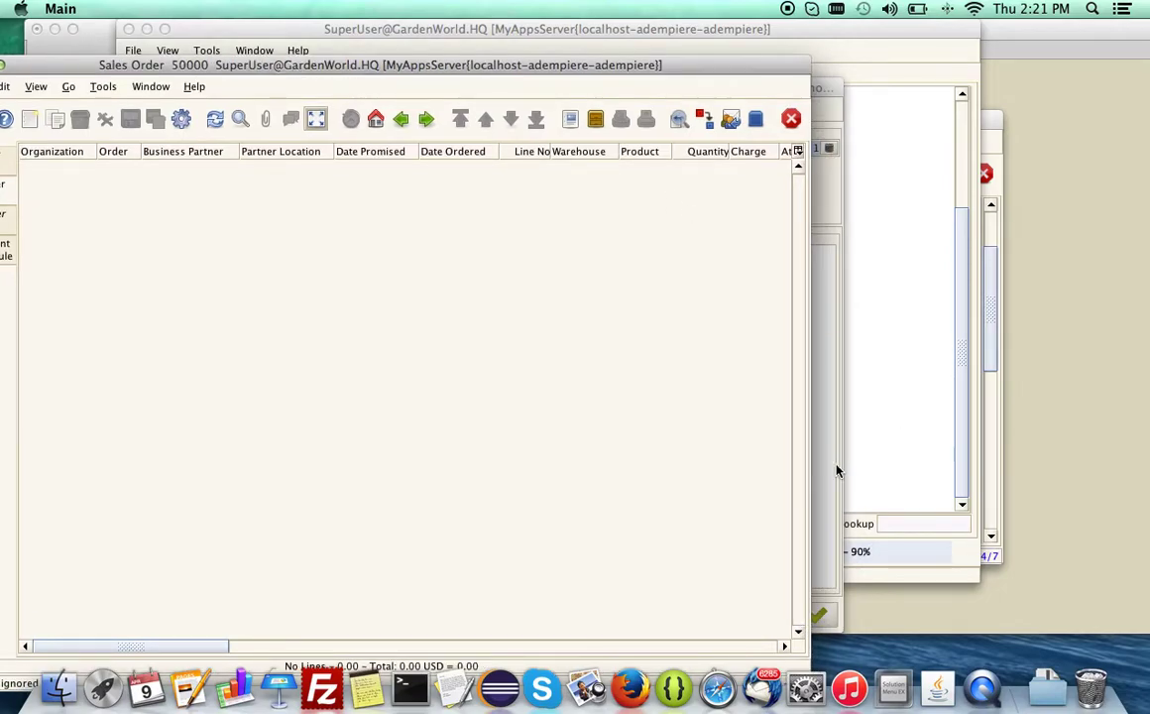
left_click(836, 470)
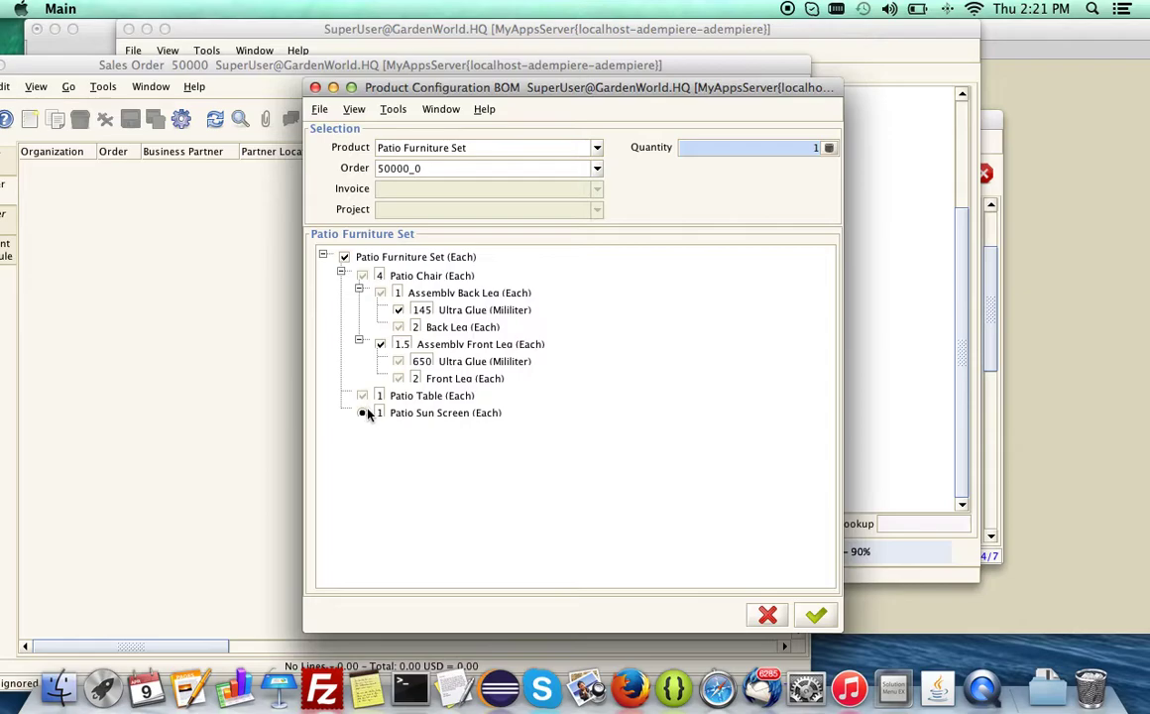
left_click(815, 614)
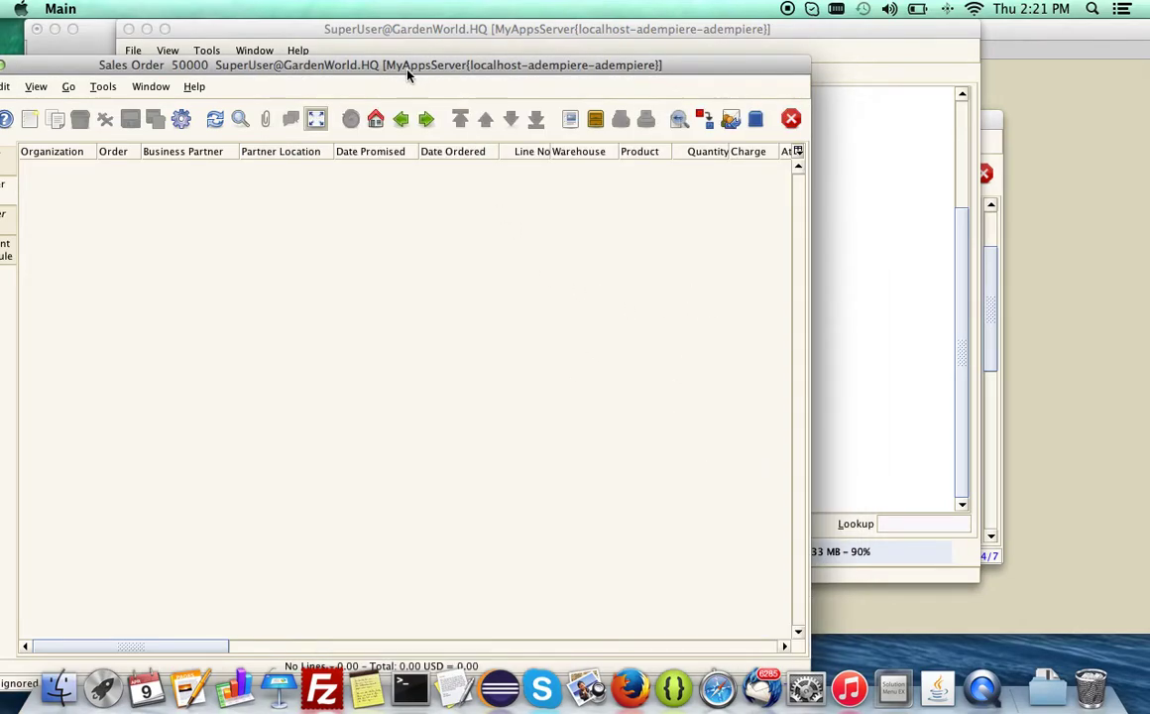
left_click_drag(369, 62, 627, 44)
Refresh Sales Order 50000's six lines and widen the Product and Quantity columns to show full names.
left_click(474, 100)
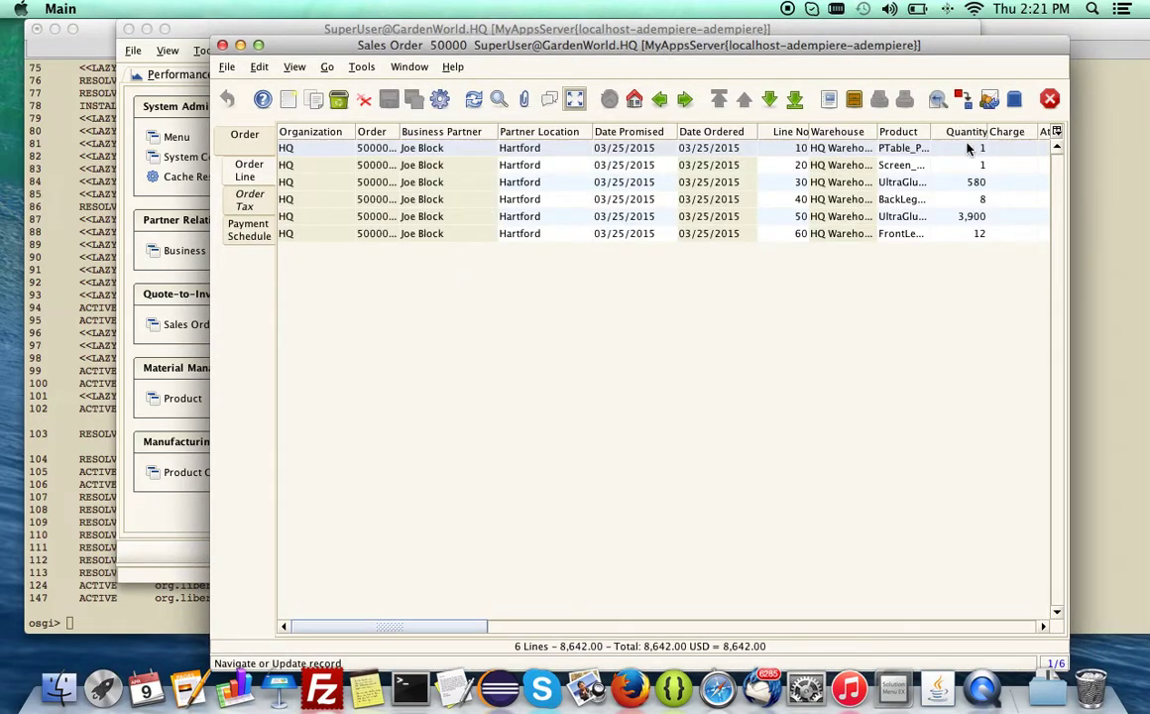
left_click_drag(930, 130, 976, 131)
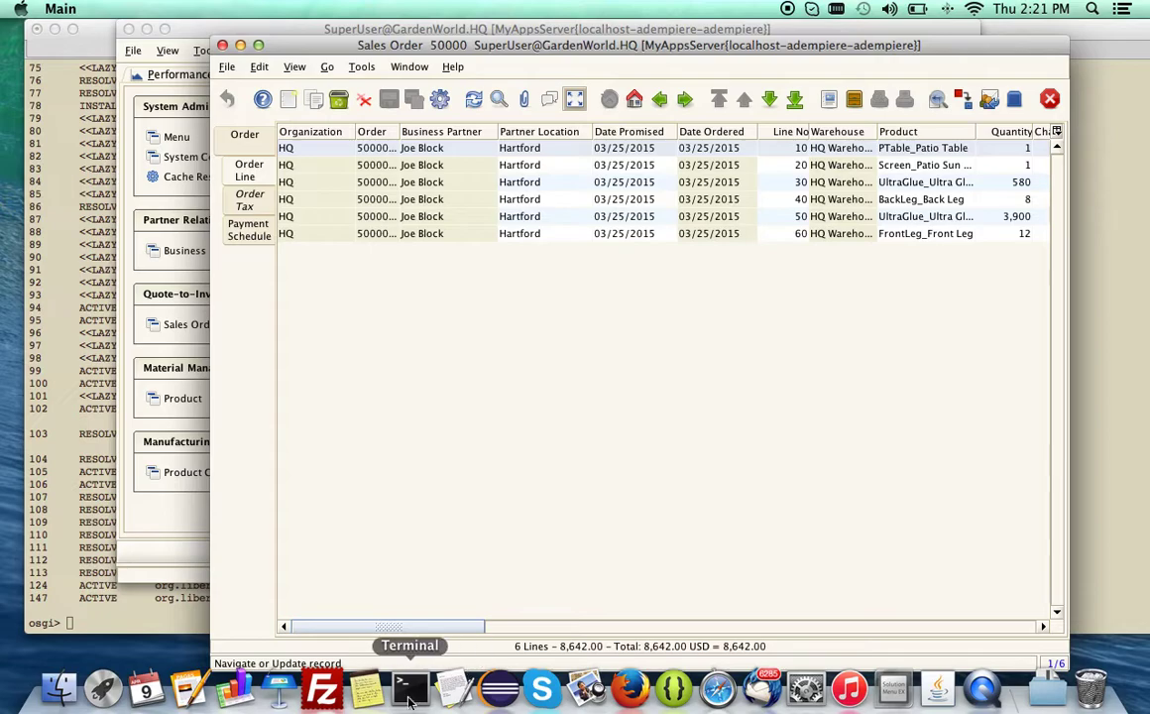
left_click_drag(414, 627, 525, 631)
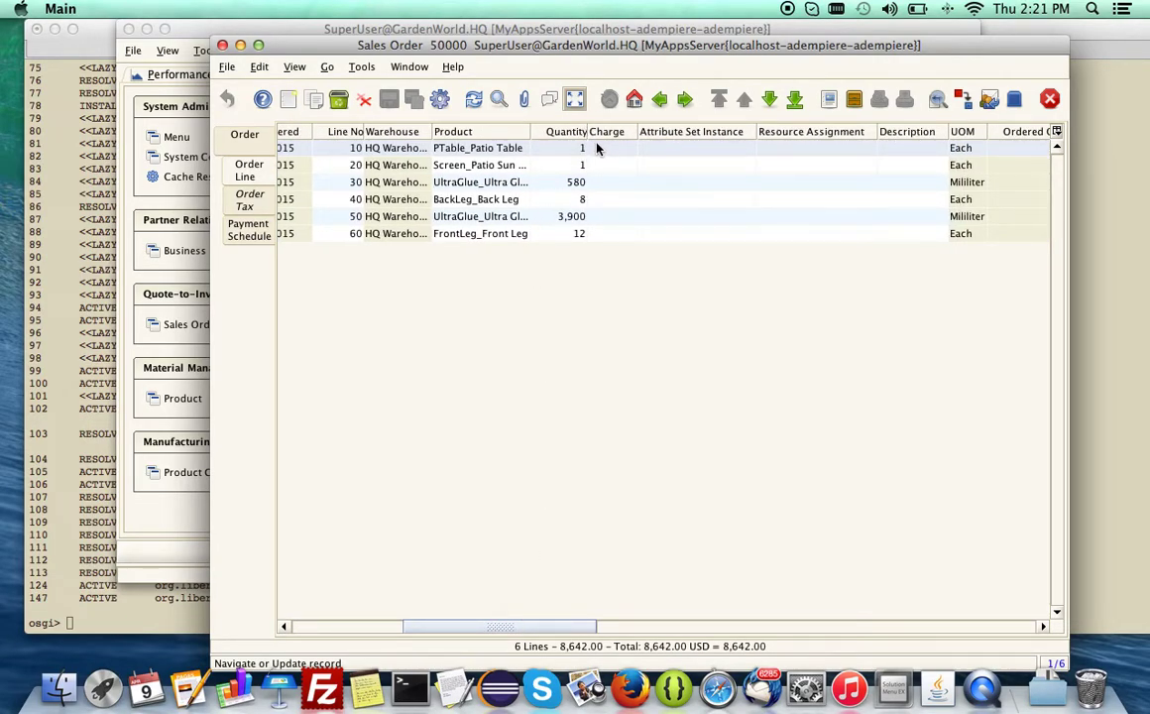
left_click_drag(588, 131, 645, 131)
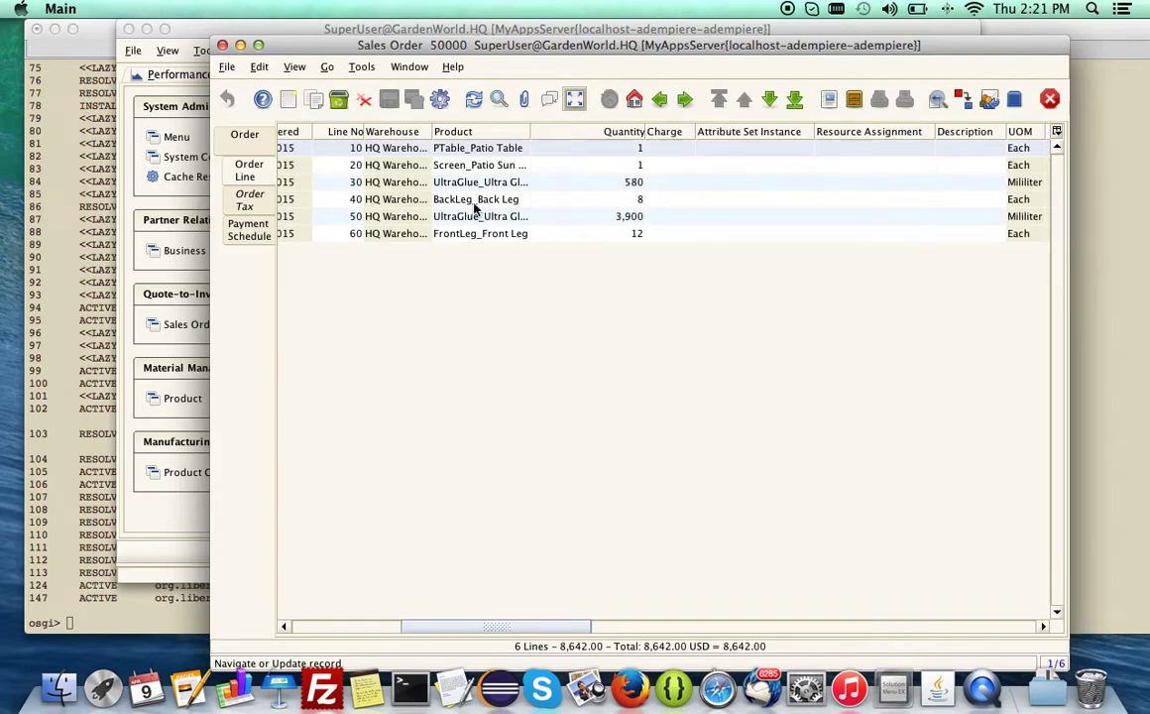
left_click_drag(530, 131, 646, 133)
Check the order header and its contacts, then open order line 10 in form view.
left_click(230, 136)
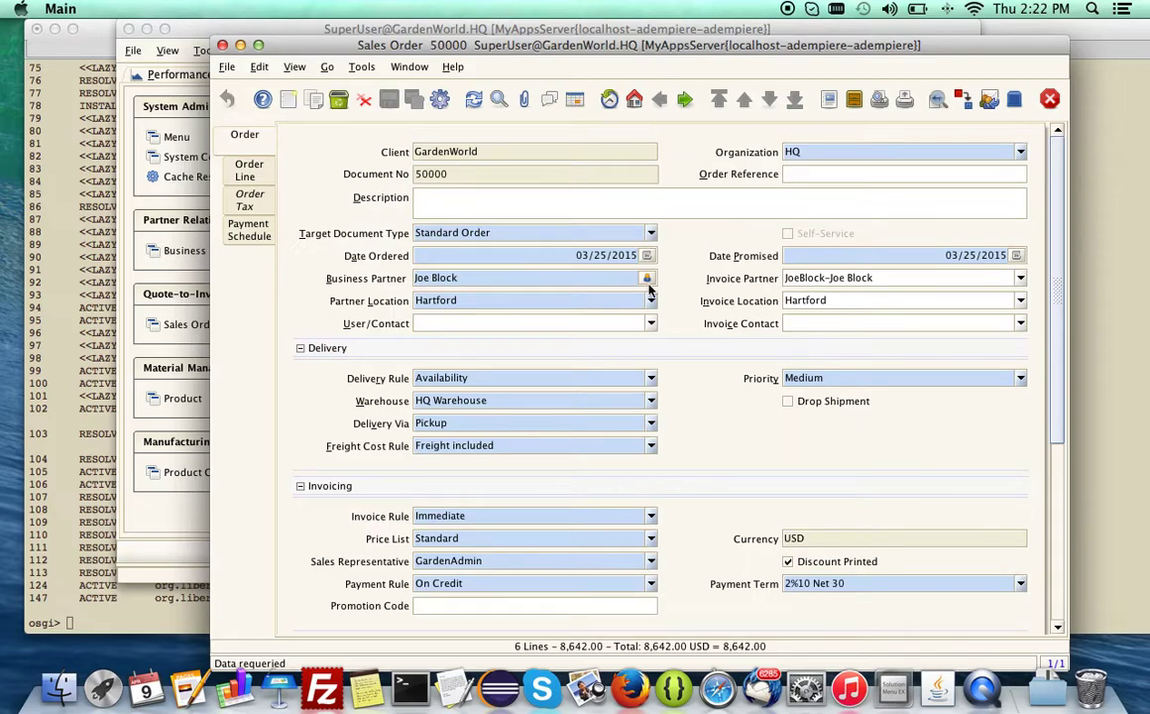
left_click(502, 324)
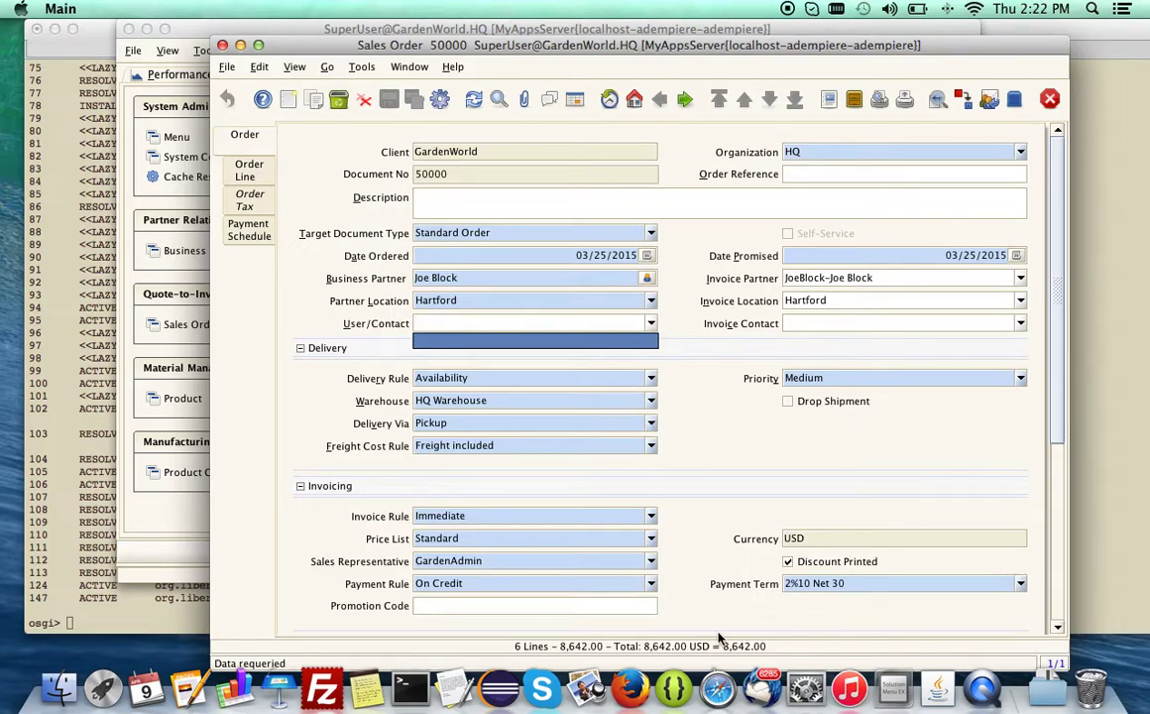
left_click(226, 169)
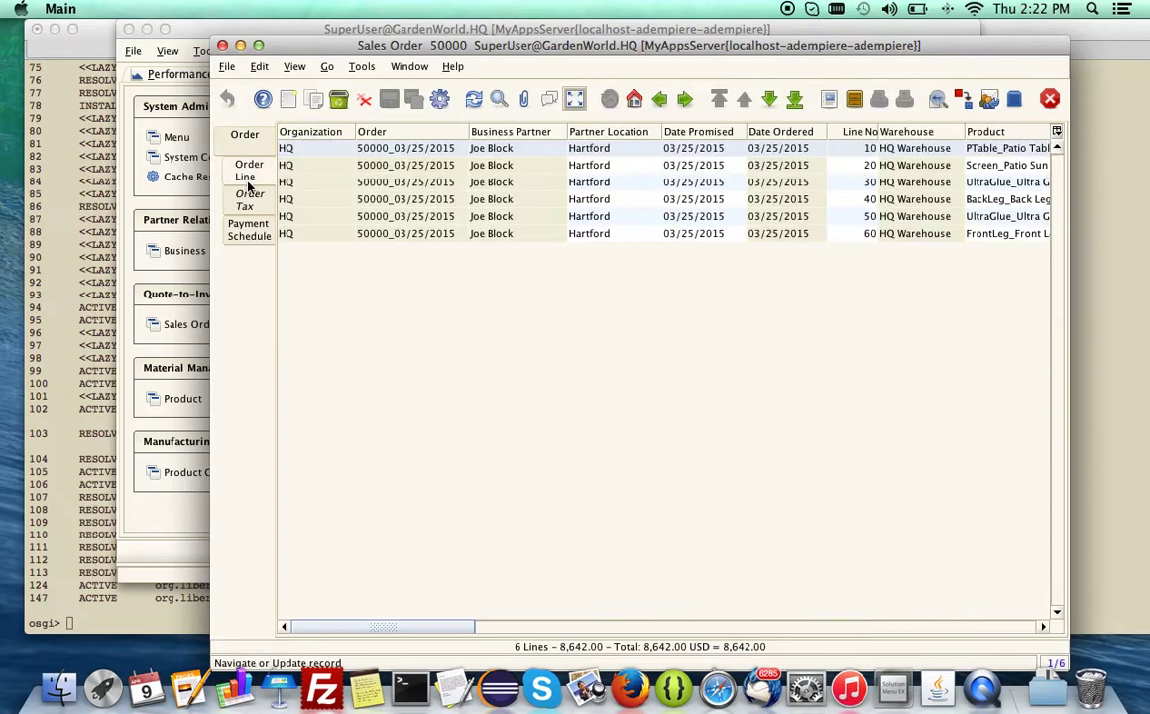
left_click(575, 100)
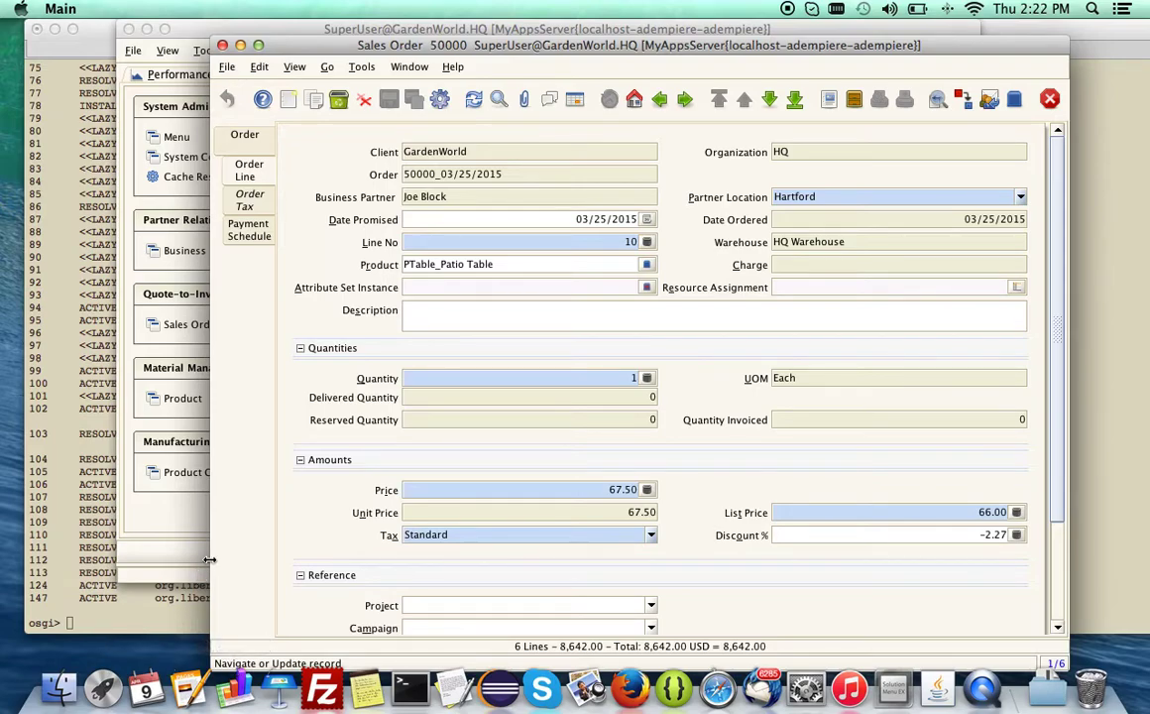
Bring the main iDempiere menu forward, then return to the TextEdit feature notes.
left_click(411, 69)
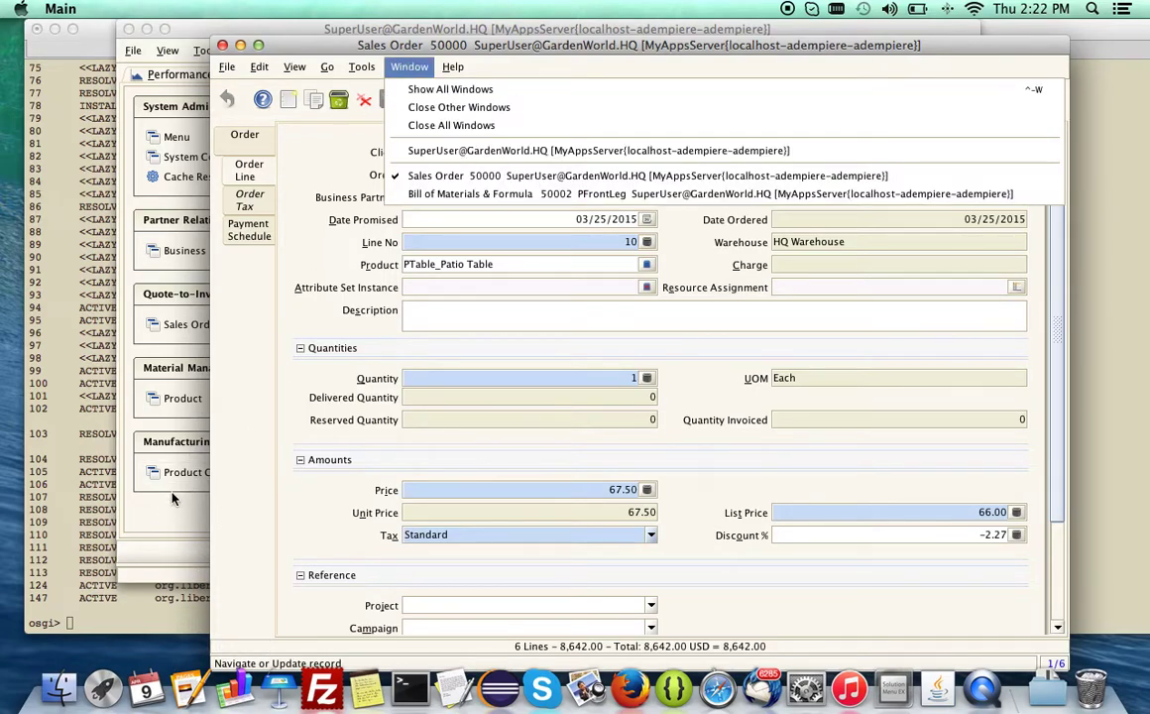
left_click(177, 496)
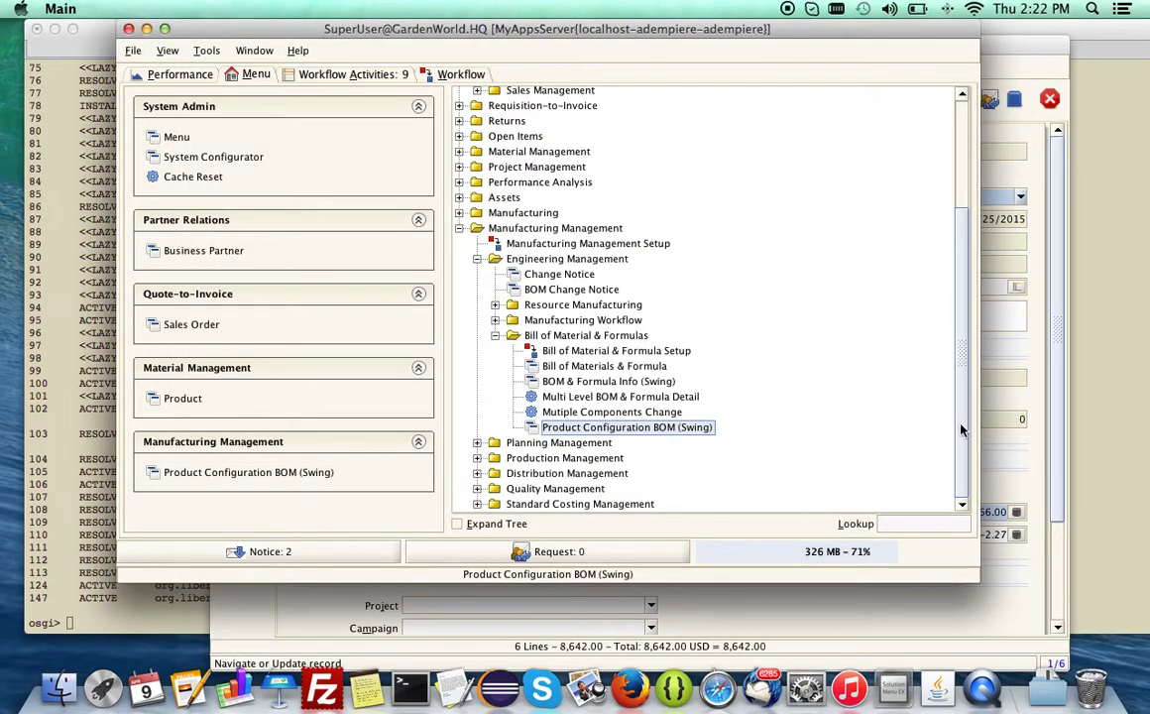
left_click(453, 687)
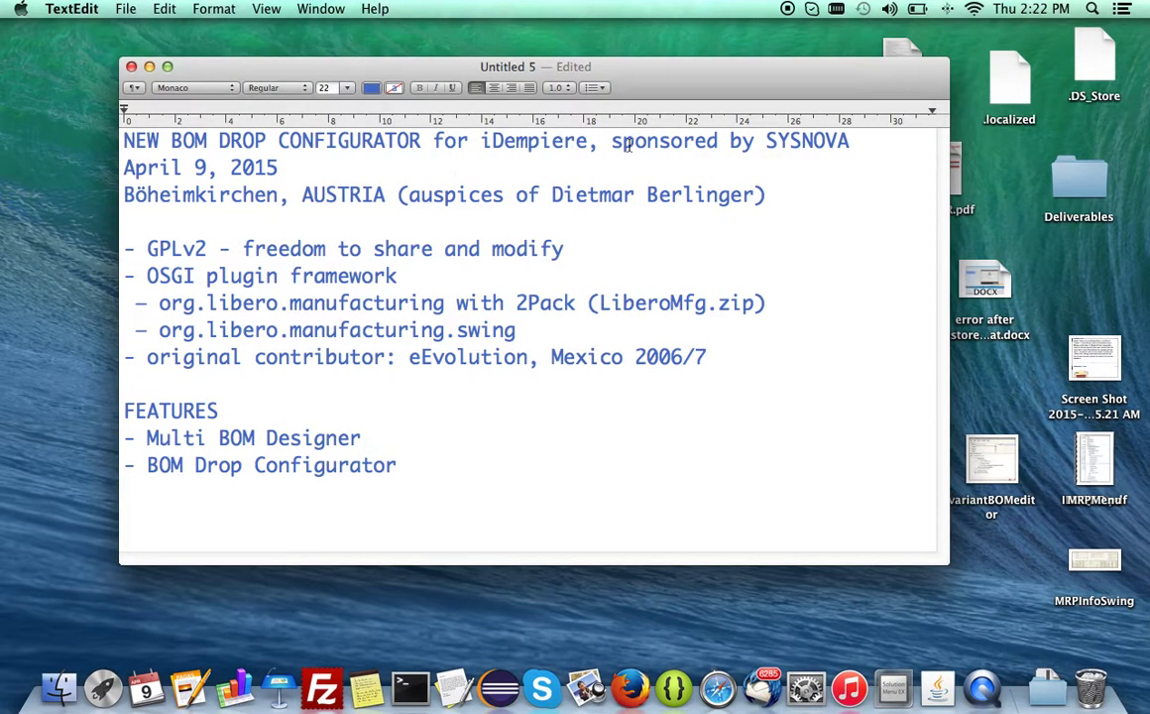